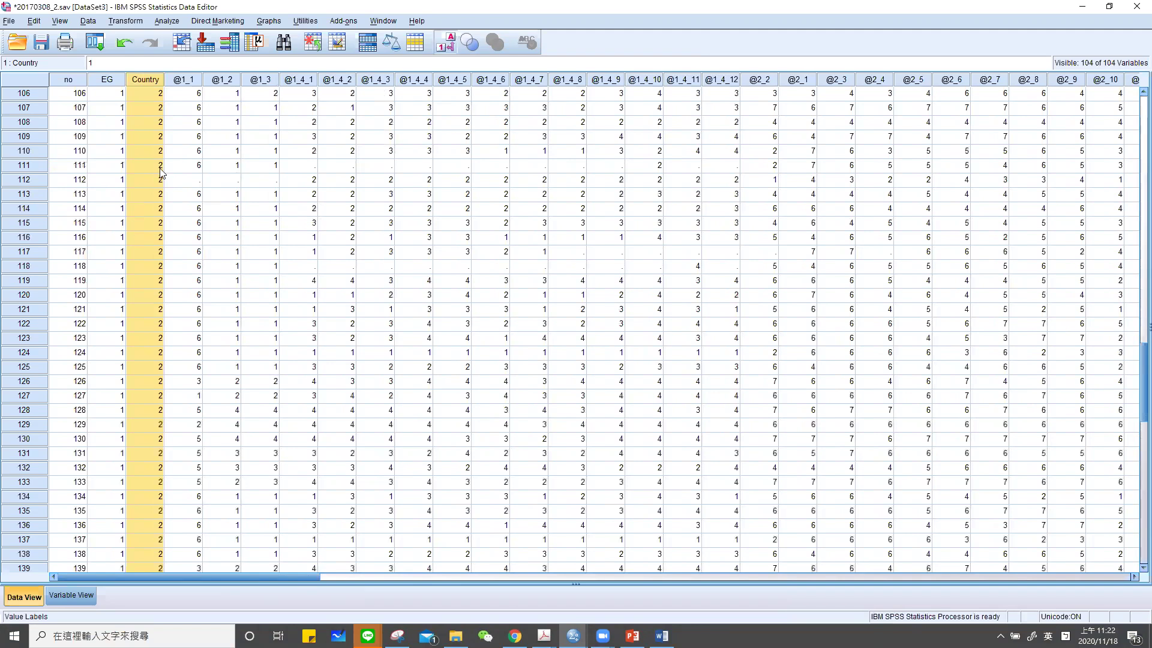
Step: Show value labels in the data grid and look through the Country column around the Taiwan and Indonesia cases
key("alt+v")
key("v")
key("alt+v")
key("v")
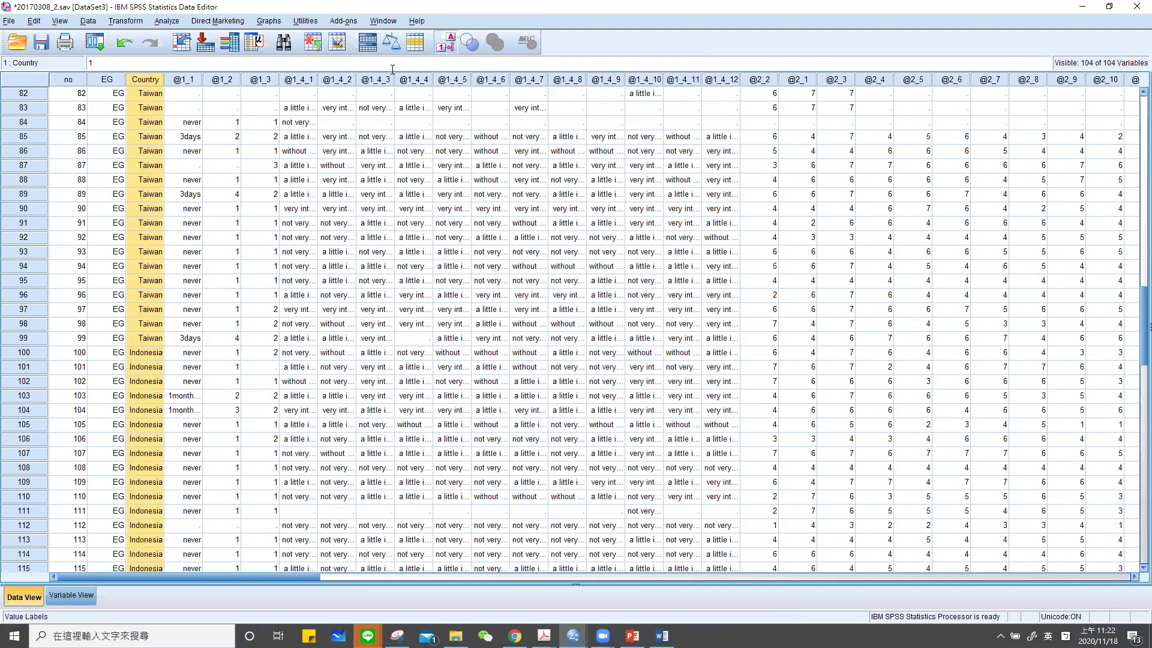
scroll(117, 135, "down", 1)
scroll(155, 122, "down", 4)
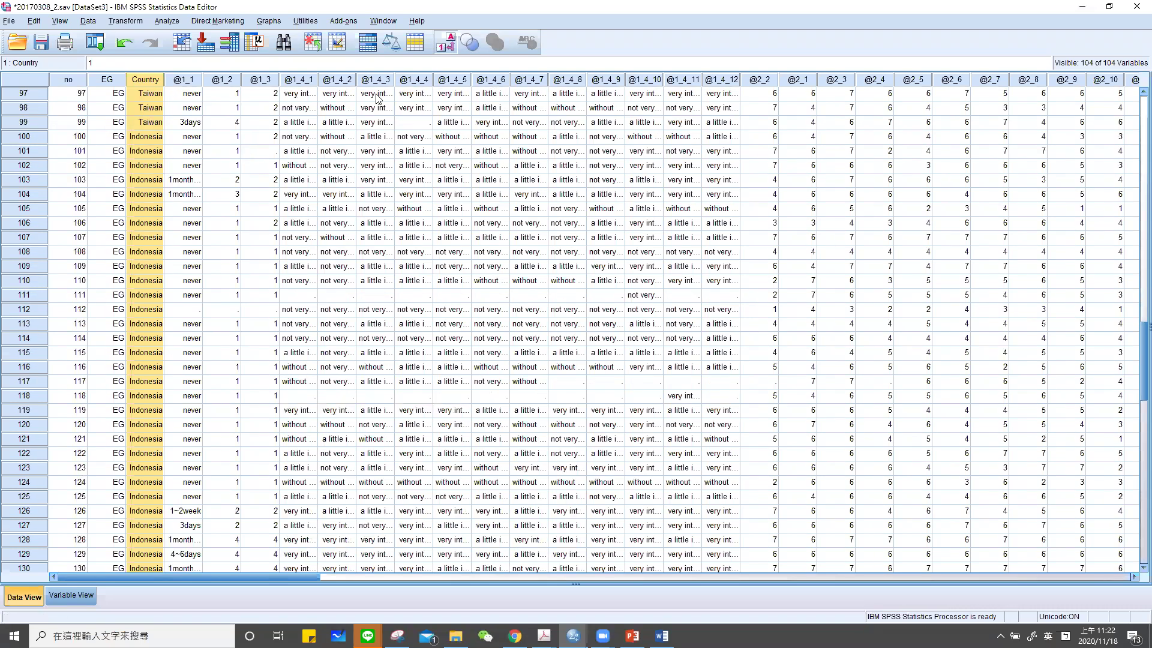
left_click(763, 80)
left_click(922, 81, "shift")
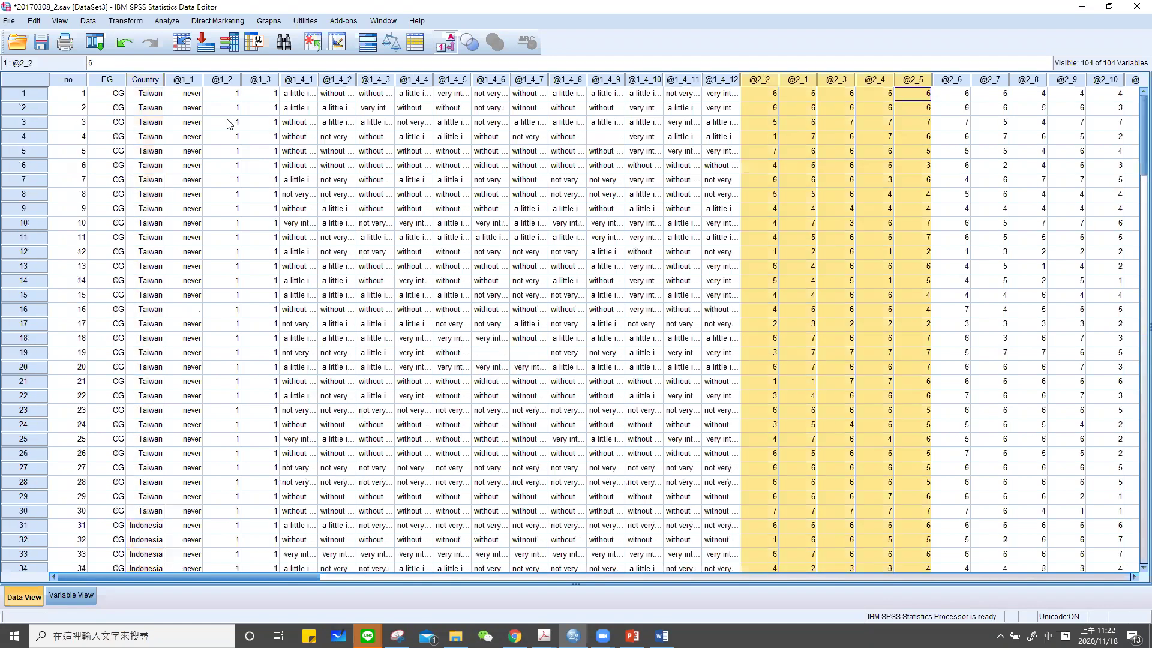
key("alt+v")
key("v")
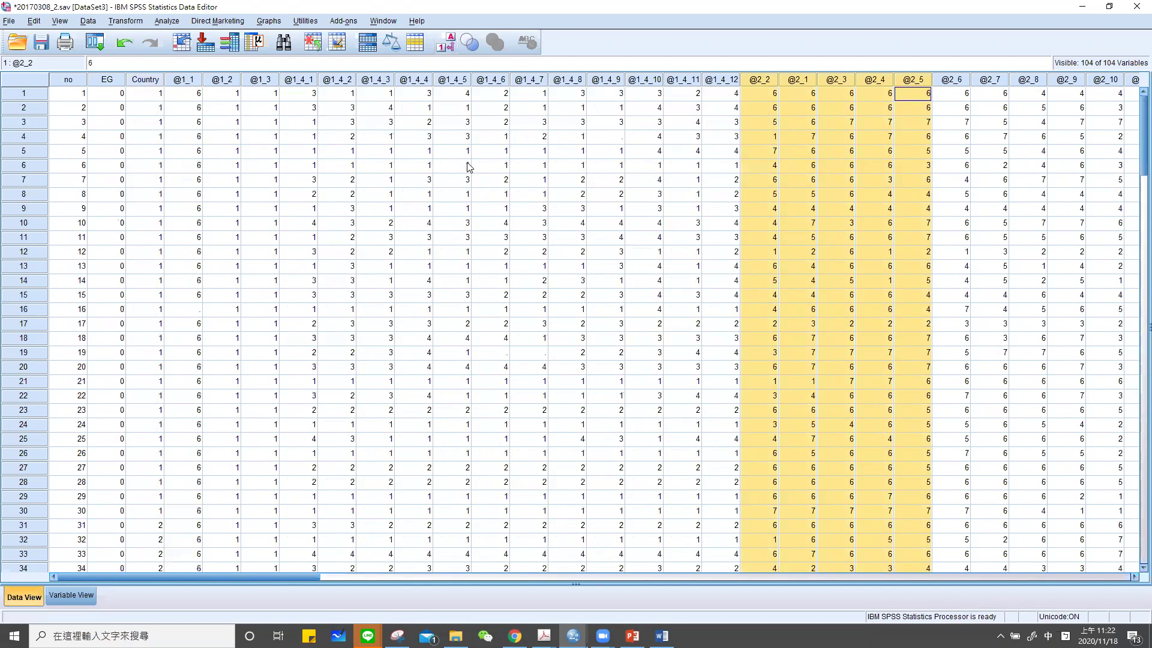
Step: Start a Paired-Samples T Test with 2_2 and 2_1 as the first pair of variables
left_click(469, 167)
left_click(174, 23)
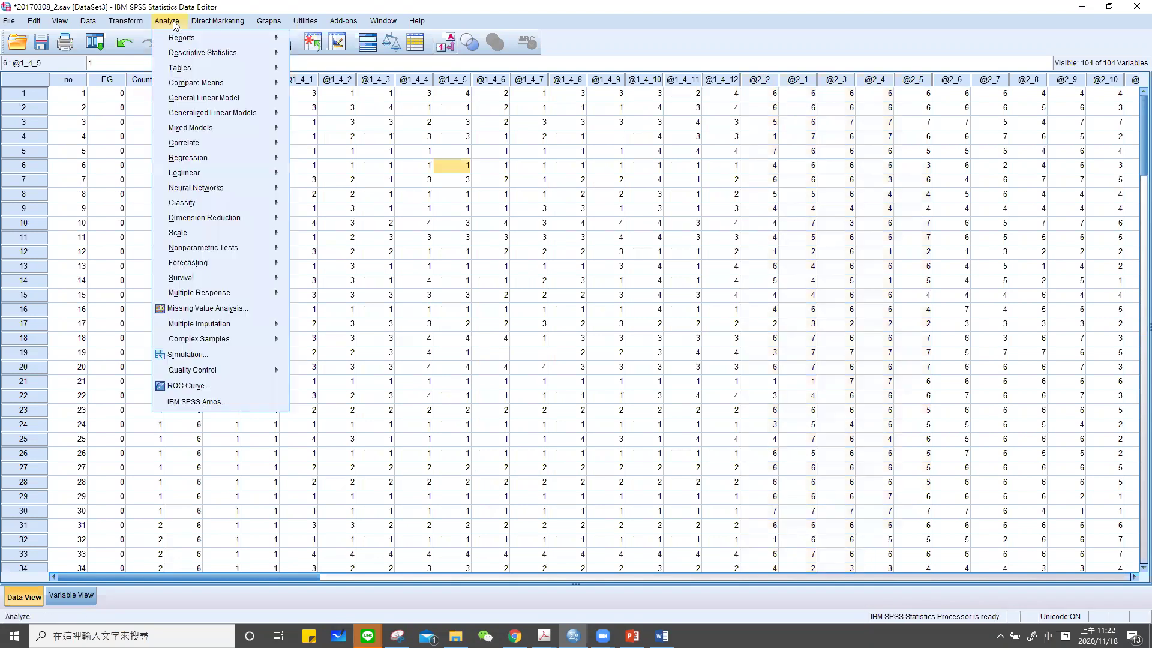
mouse_move(199, 85)
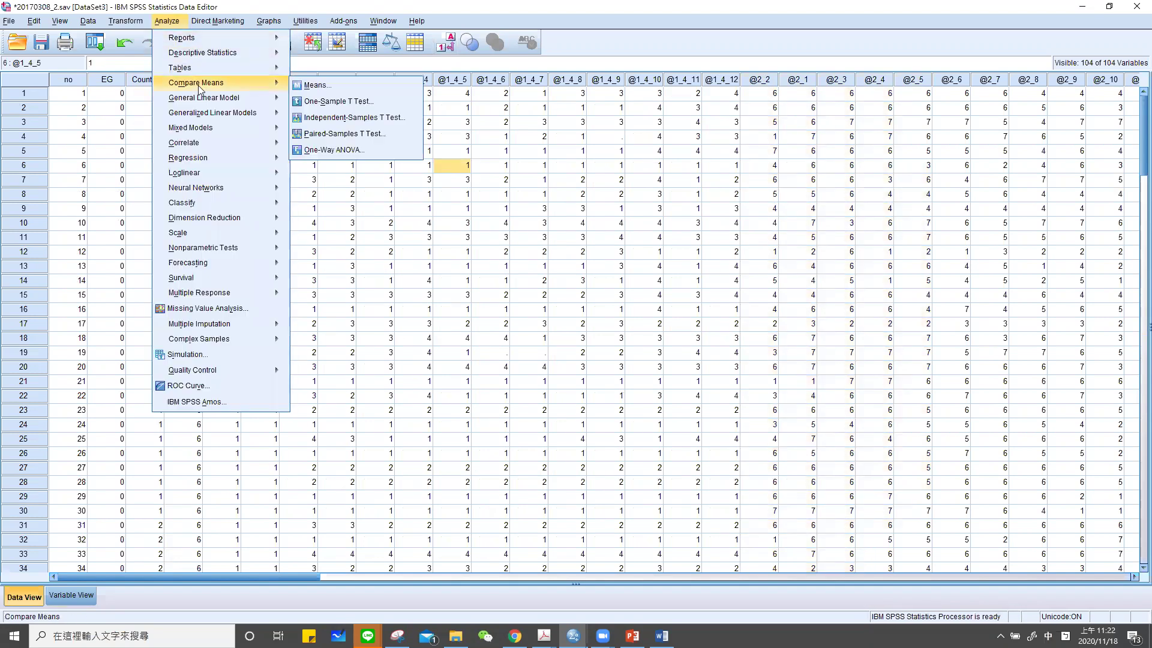
left_click(364, 133)
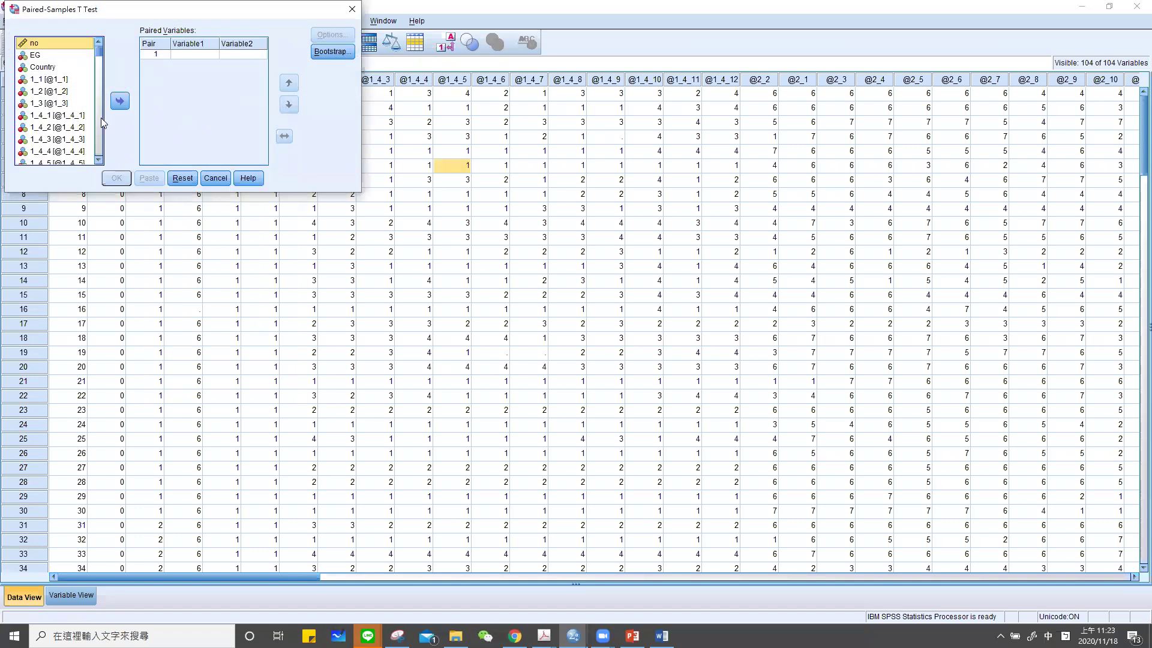
scroll(65, 119, "down", 4)
scroll(65, 119, "down", 2)
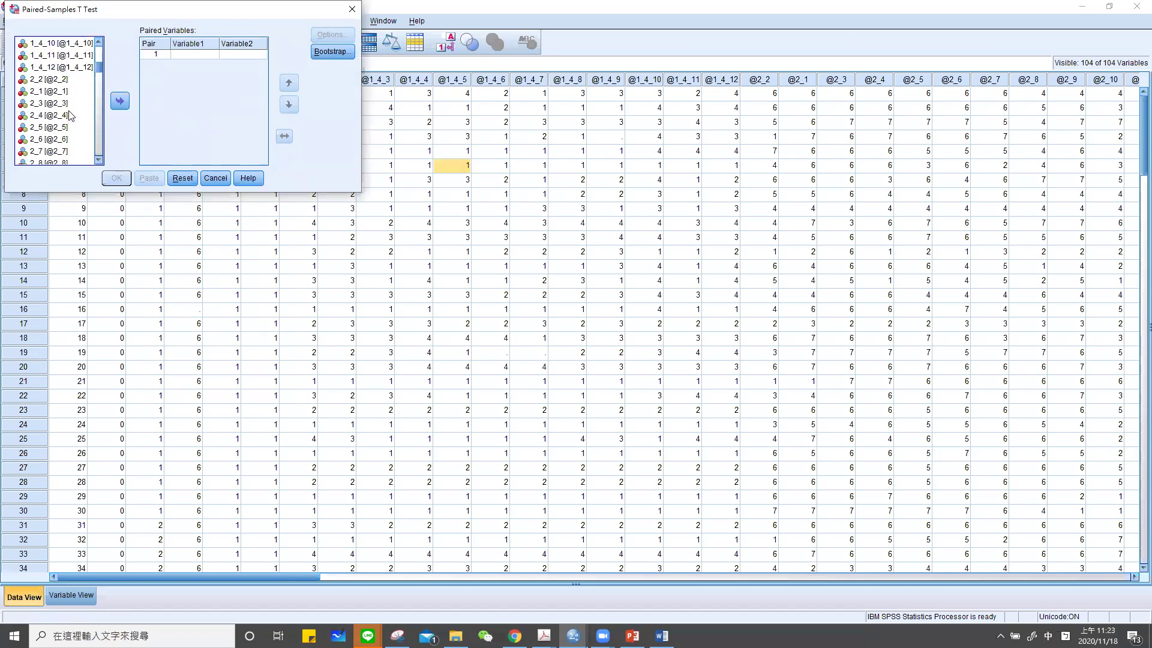
scroll(70, 114, "up", 1)
left_click(59, 80)
left_click(50, 91, "ctrl")
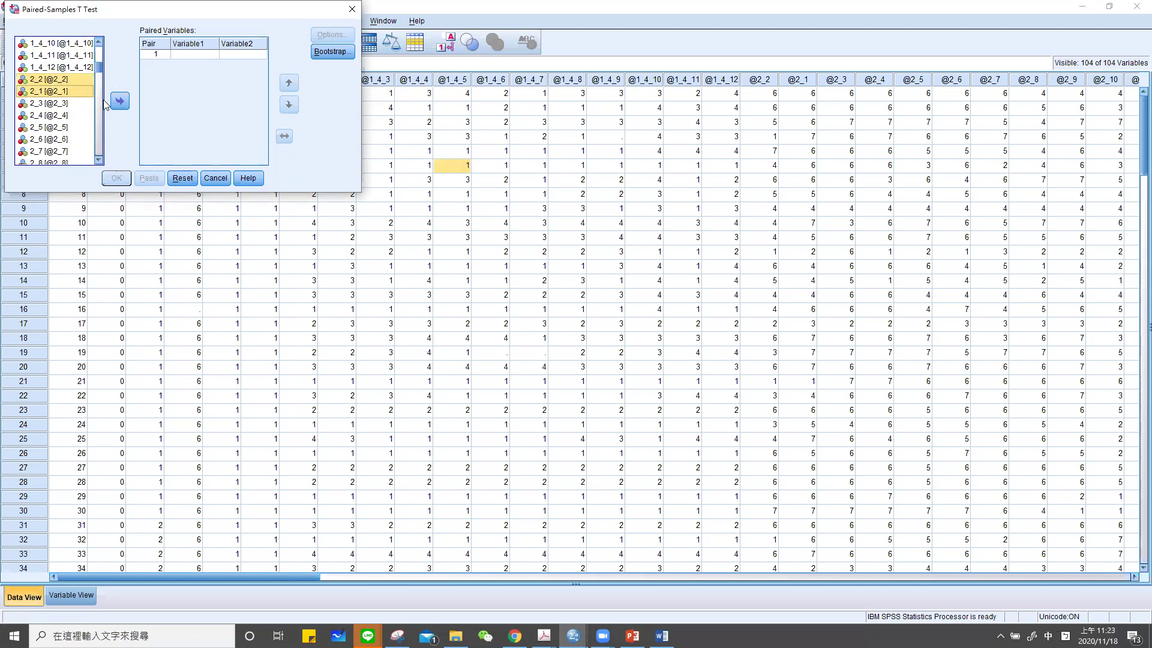
left_click(120, 101)
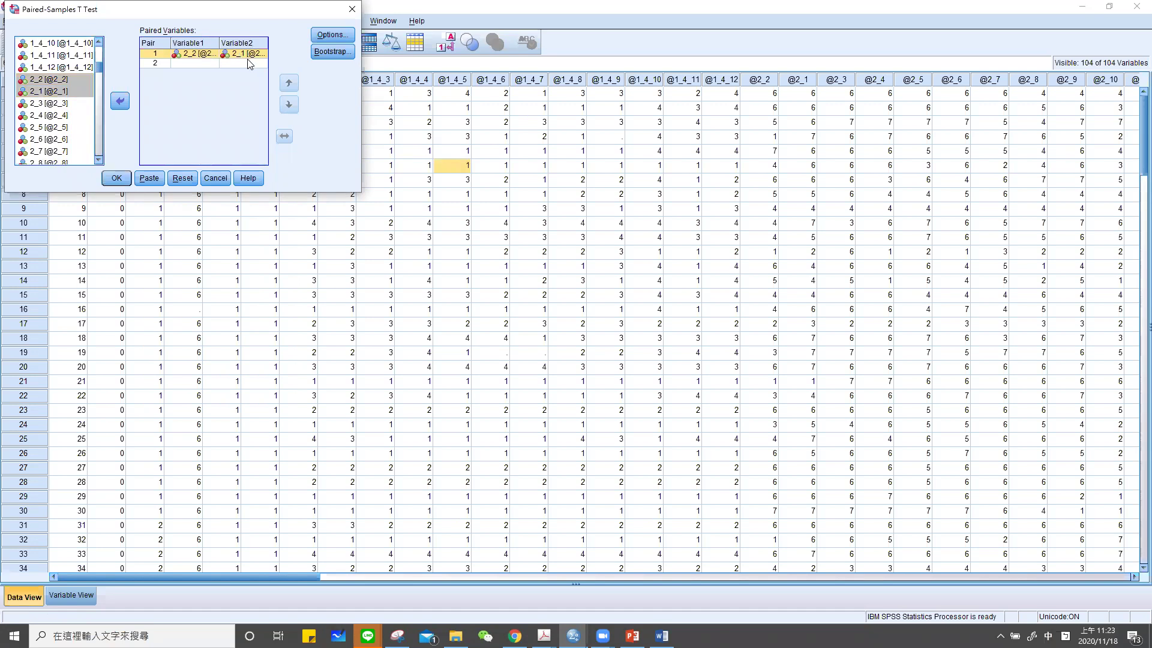
Step: Add the pairs 2_3 with 2_4 and 2_2 with 2_3, and run the paired-samples test
left_click(49, 103)
left_click(50, 115, "ctrl")
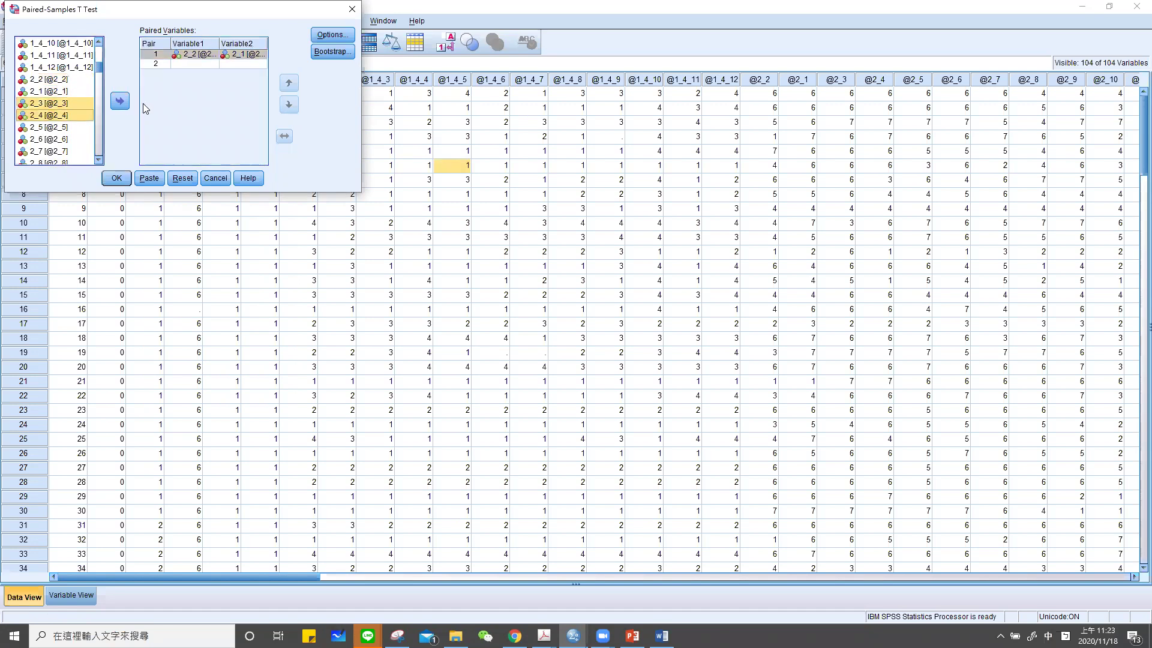
left_click(120, 100)
left_click(49, 79)
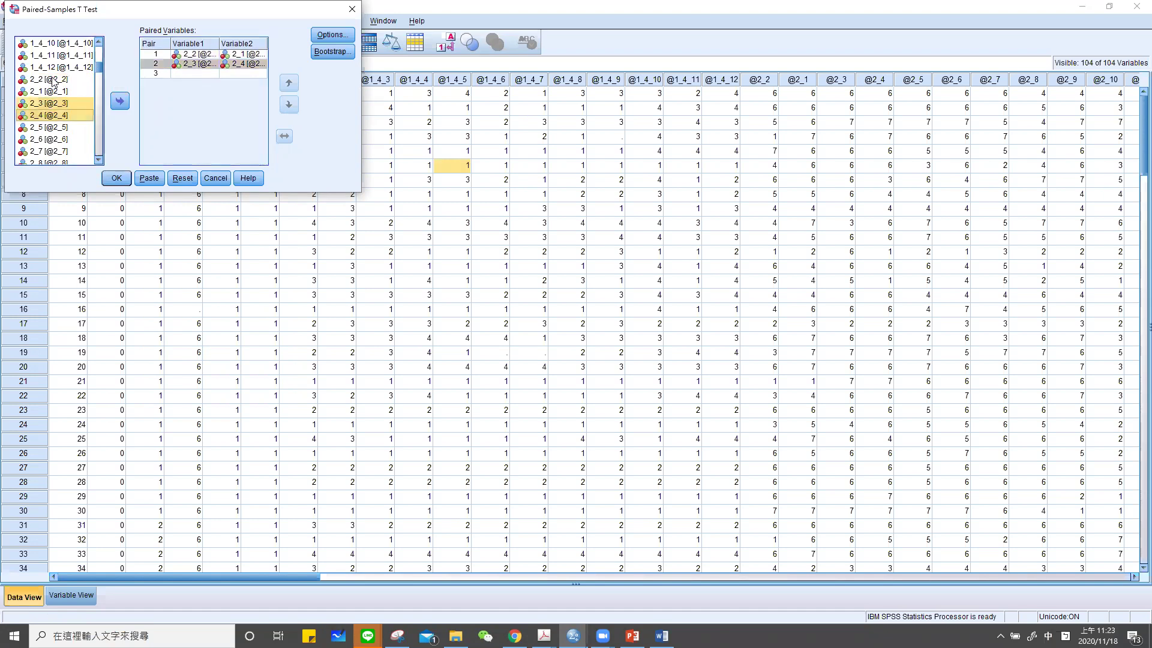
left_click(49, 103, "ctrl")
left_click(120, 102)
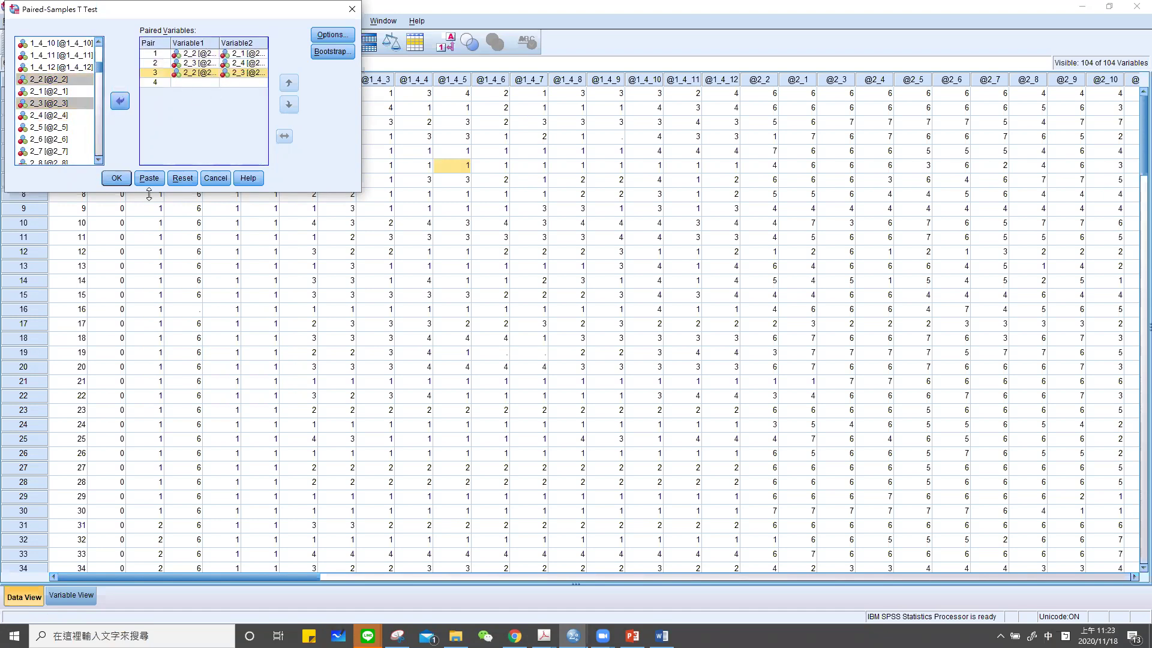
left_click(118, 180)
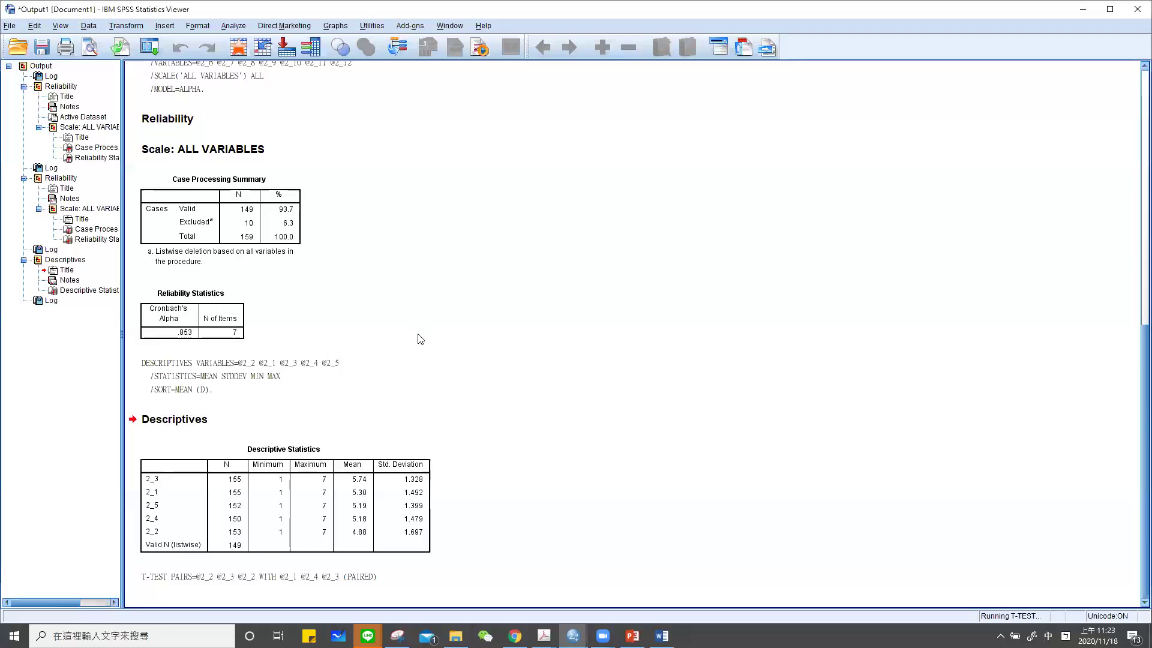
Step: Examine the Paired Samples Test, Correlations and Statistics tables in the output
left_click(363, 488)
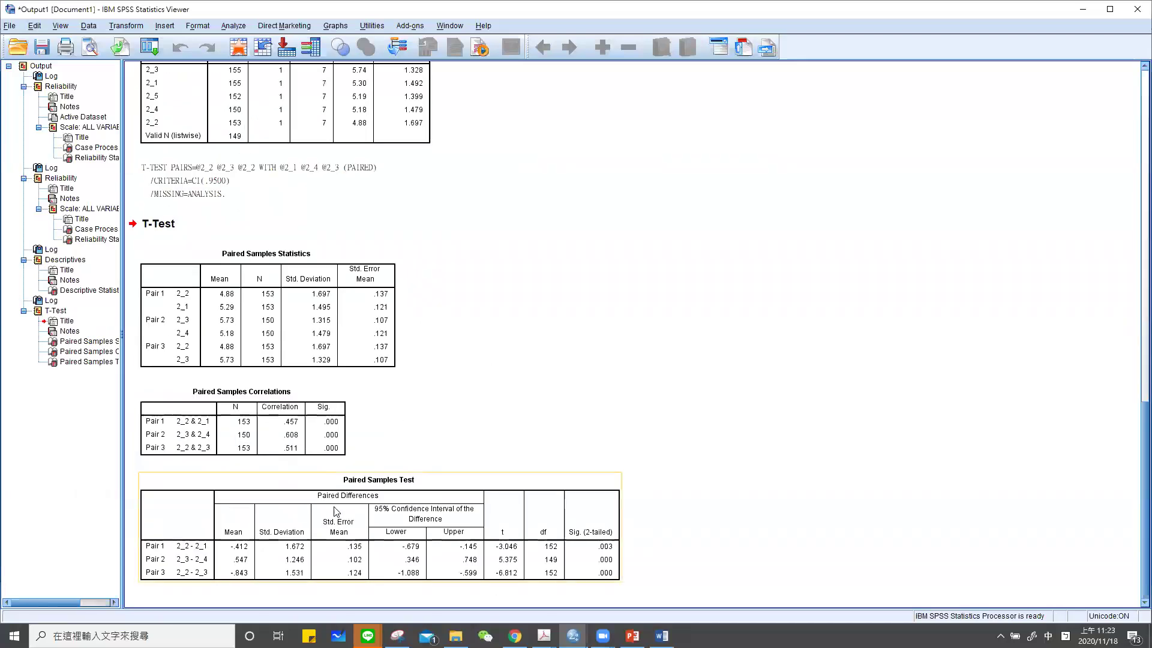
left_click(228, 448)
left_click(198, 336)
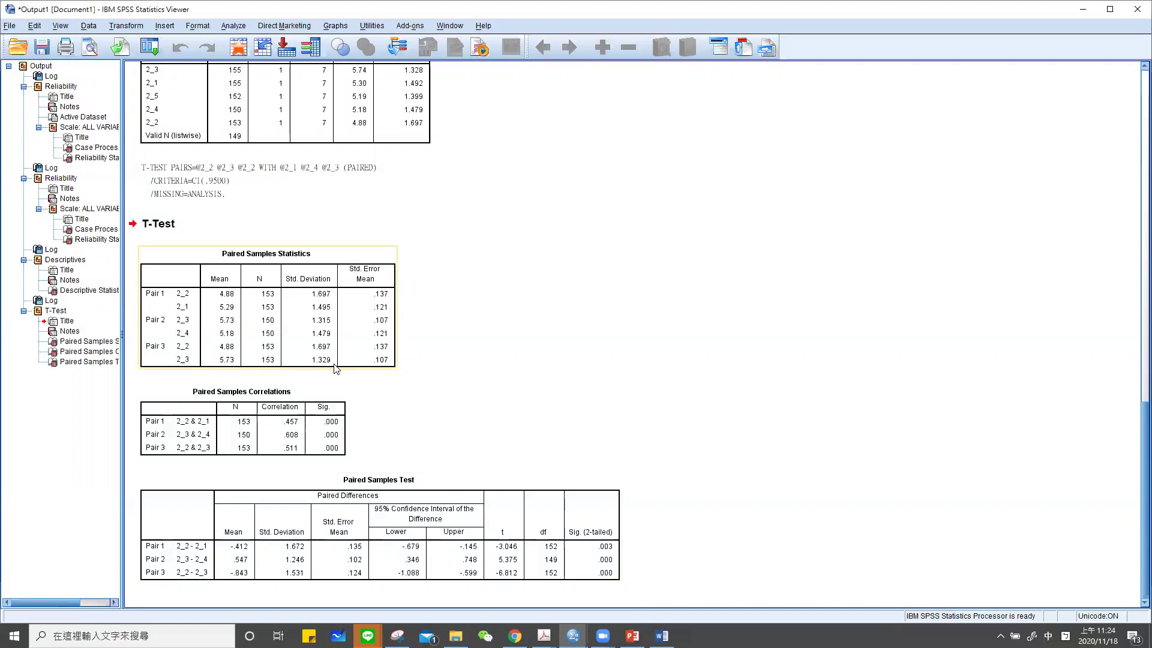
Step: Start an Independent-Samples T Test grouped by Country, with group 1 defined as 1 and group 2 as 2
left_click(235, 27)
mouse_move(285, 93)
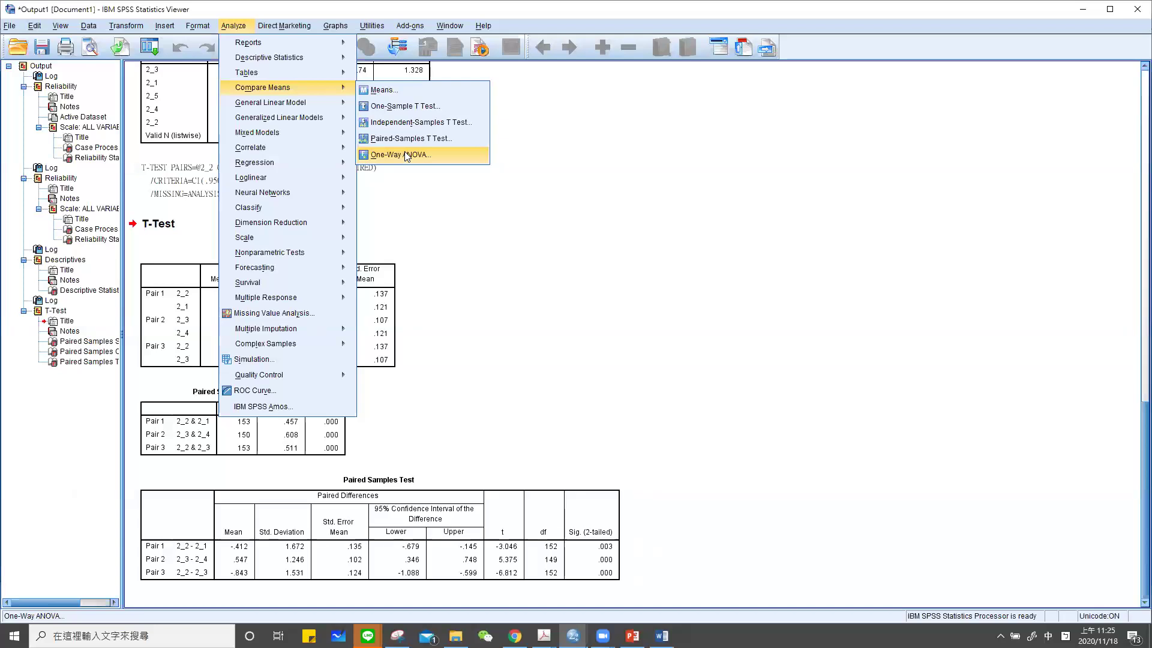
left_click(430, 124)
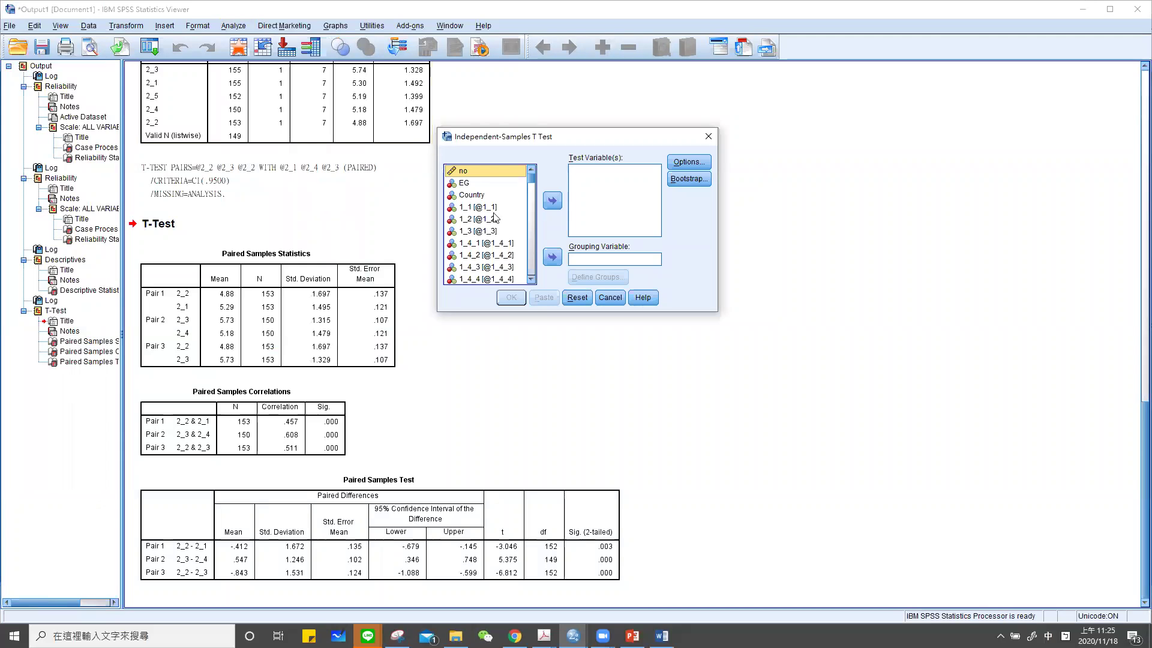
left_click(480, 196)
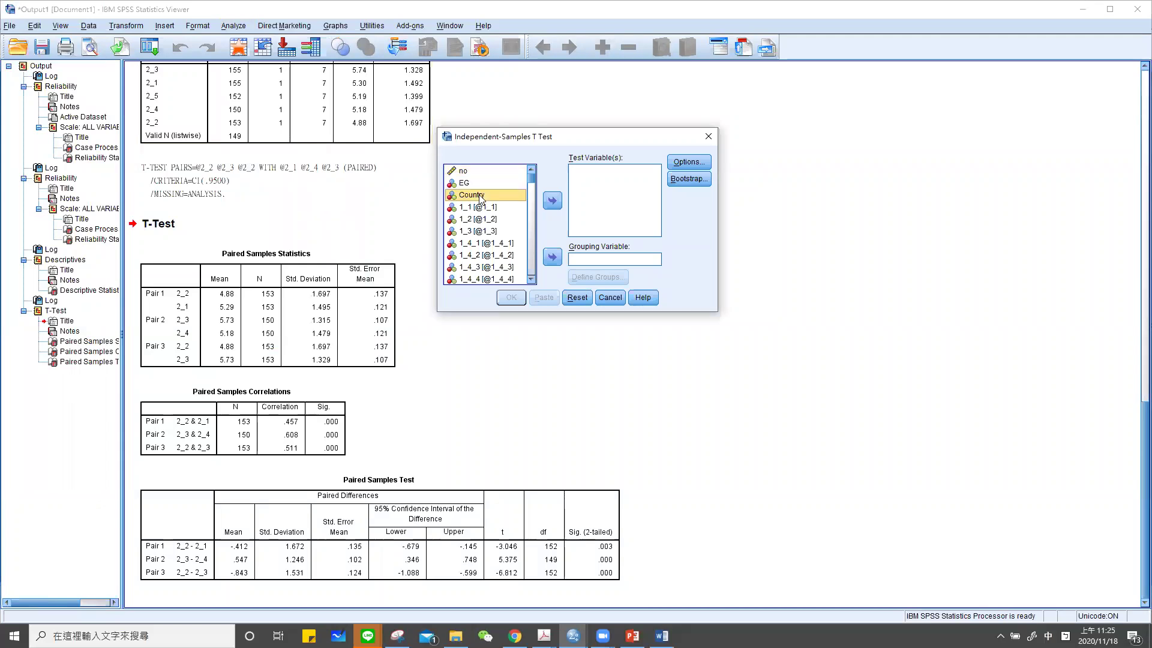
left_click(553, 257)
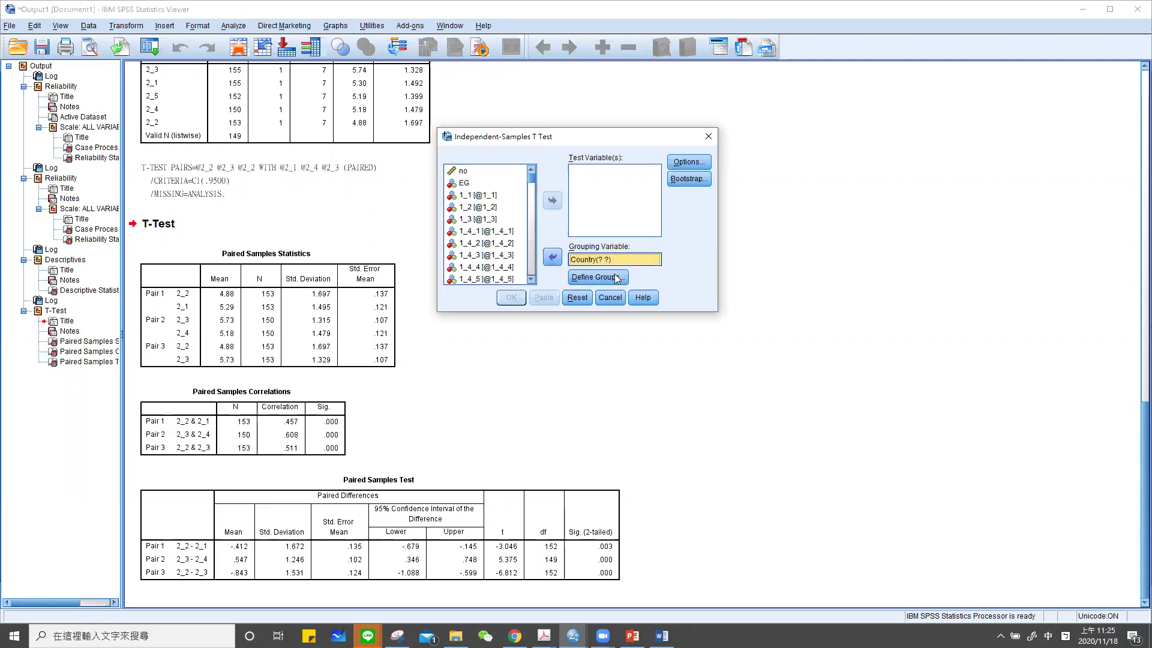
left_click(608, 278)
left_click(482, 236)
key("shift")
type("1")
type("2")
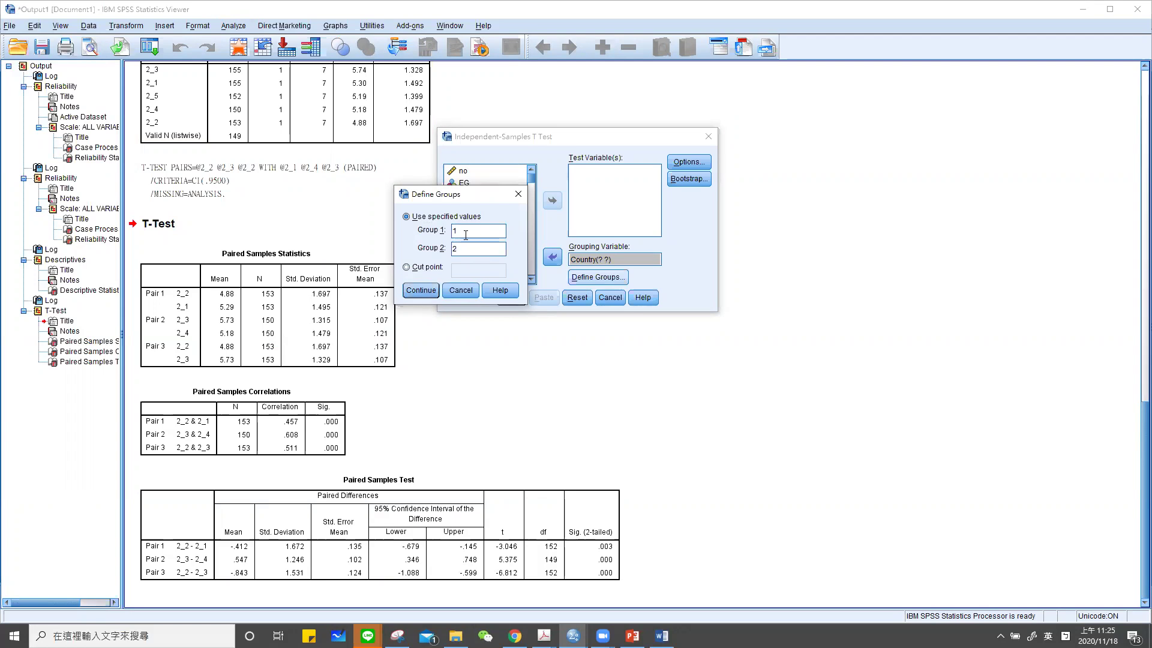
left_click(420, 290)
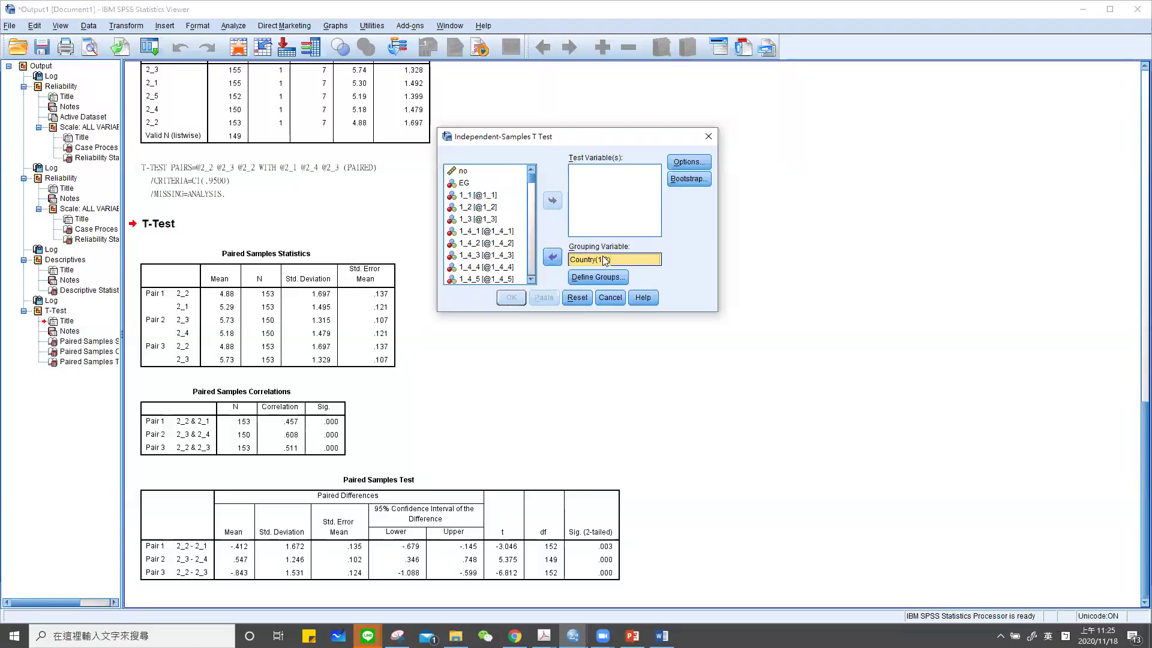
Step: Add 2_2, 2_1, 2_3, 2_4 and 2_5 as test variables and run the independent-samples test
scroll(504, 231, "down", 4)
left_click(477, 233)
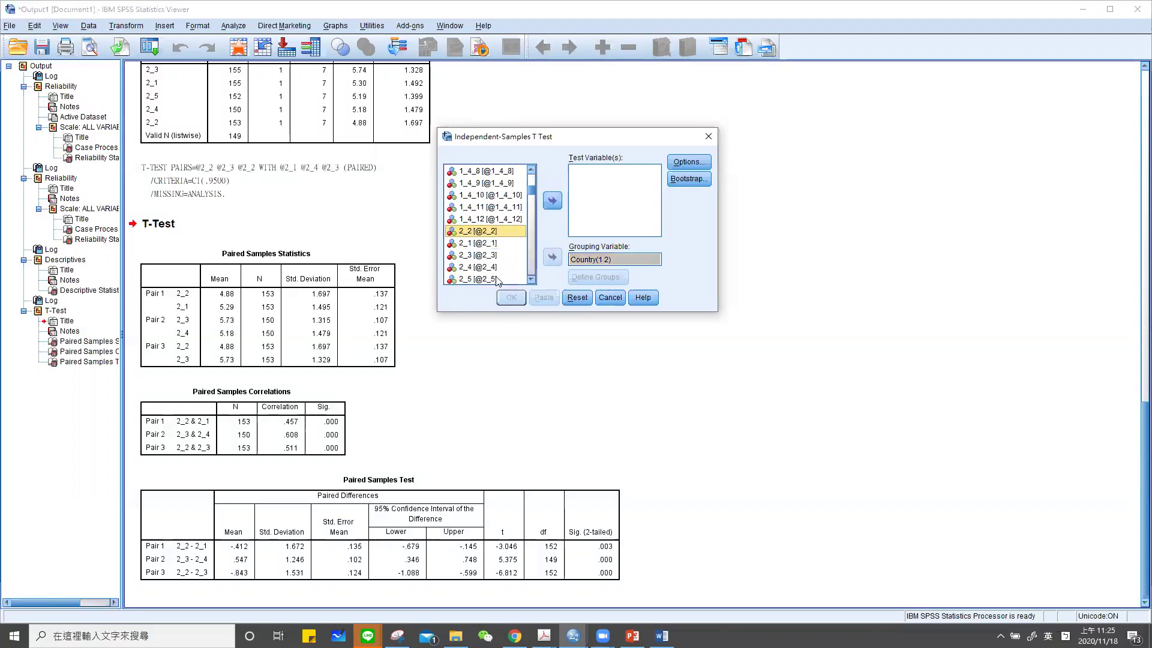
left_click(486, 279, "shift")
left_click(553, 201)
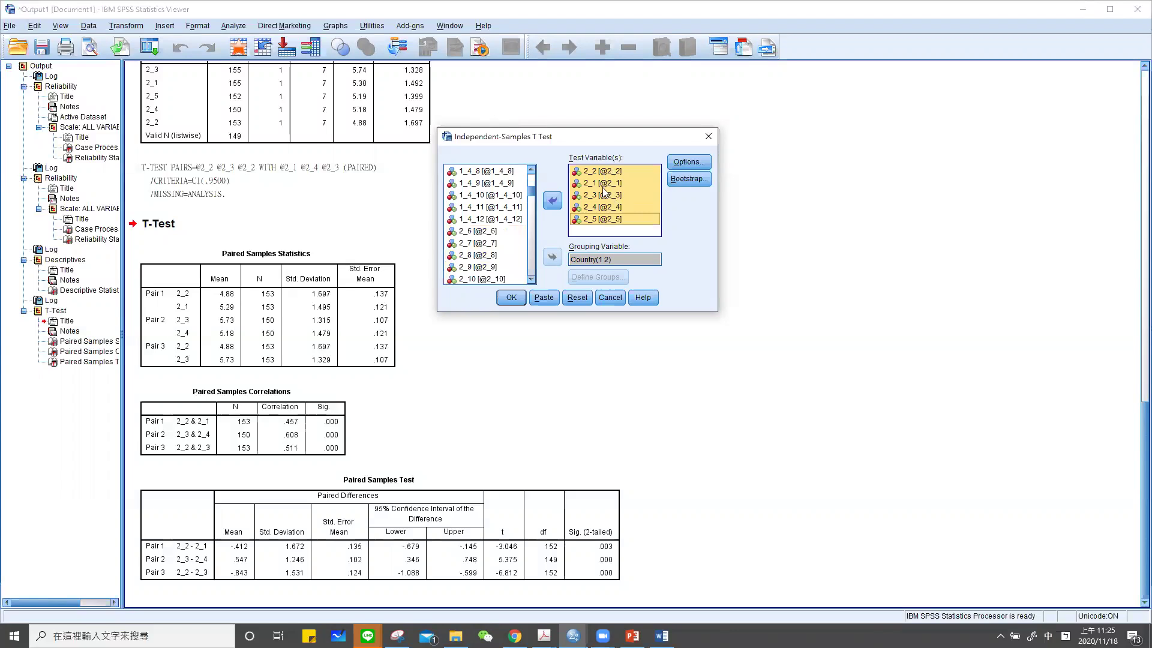
left_click(612, 181)
left_click(612, 171)
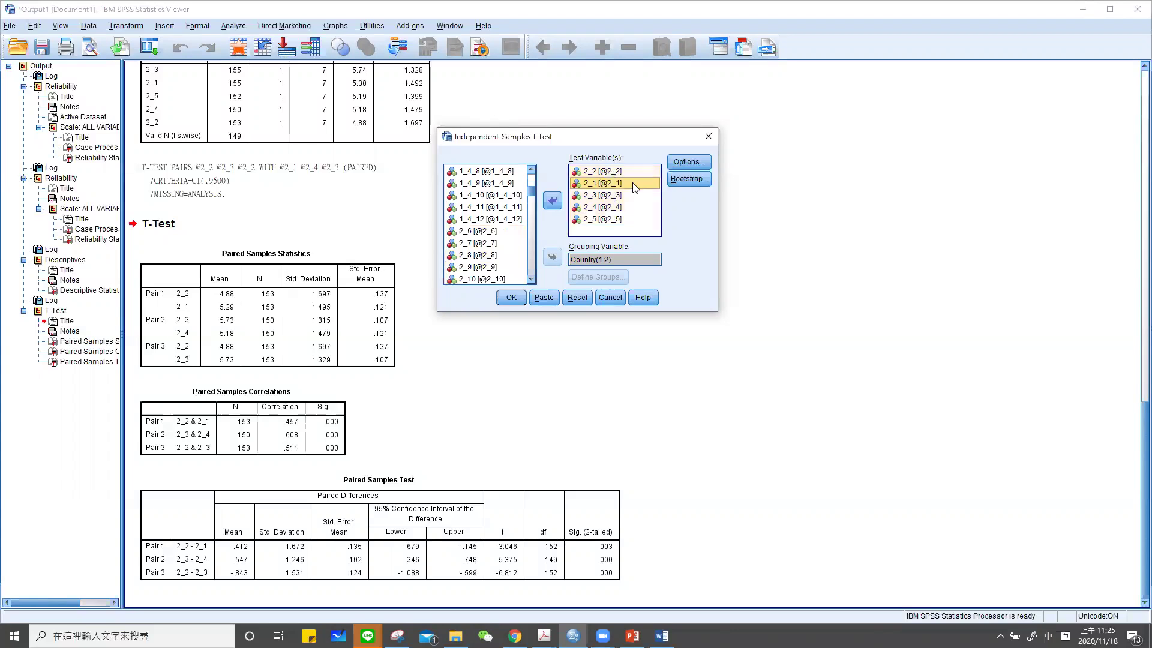
key("Return")
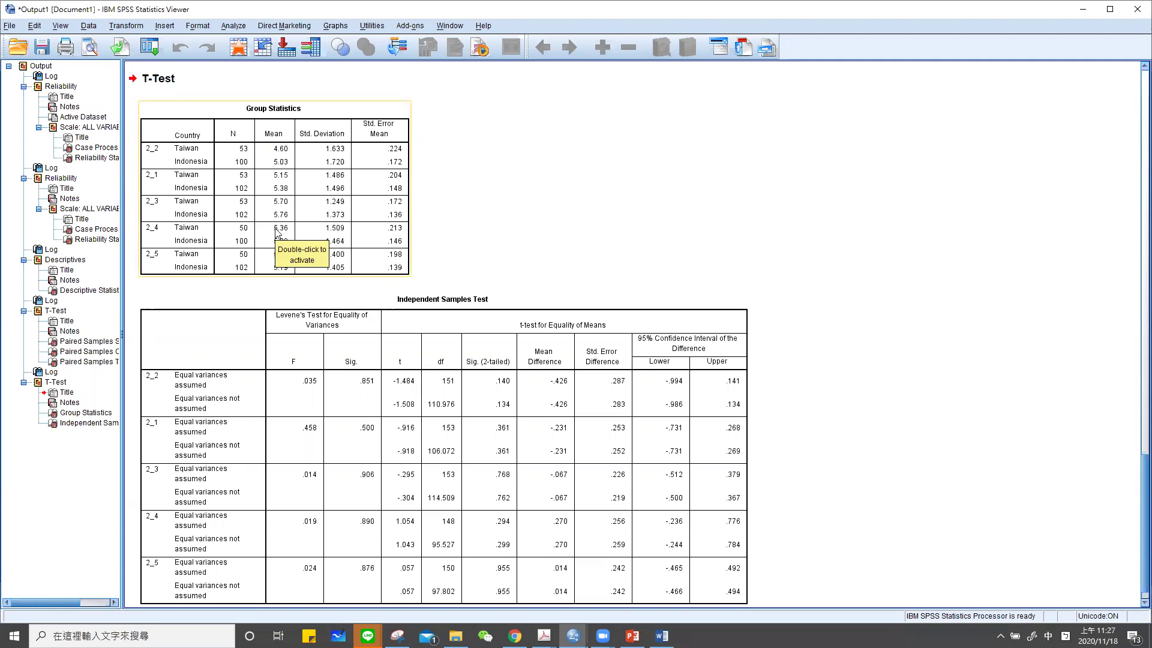
Step: Examine the Independent Samples Test table, and switch to PowerPoint to view slide 16 after the T-test of regions slide
left_click(429, 315)
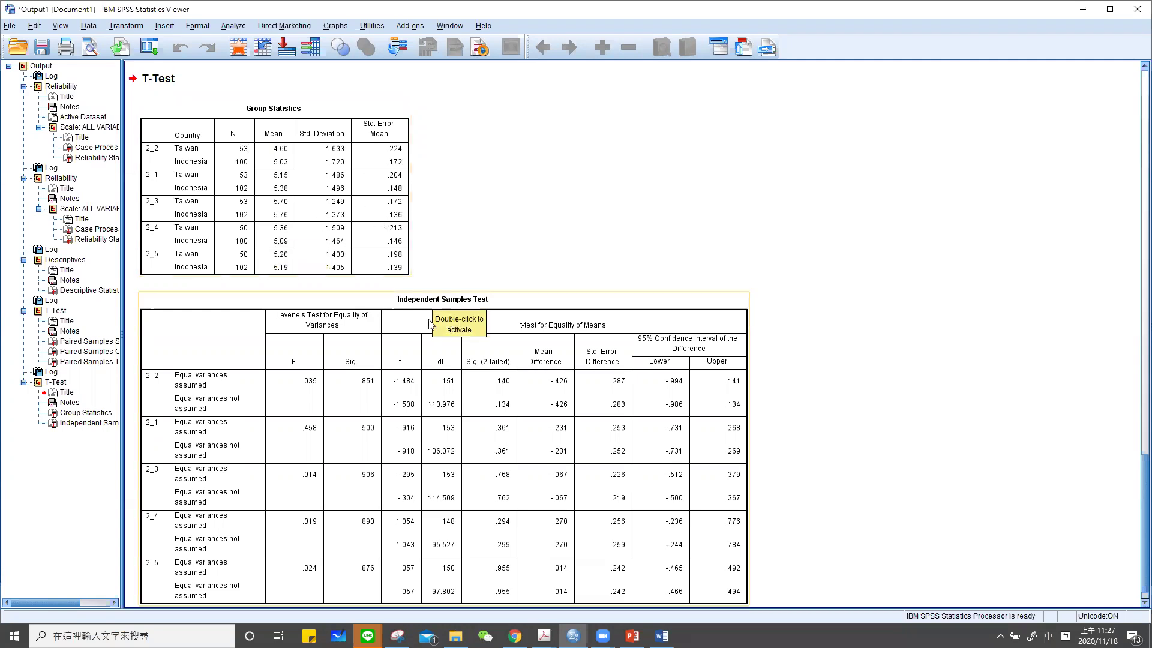
left_click(420, 280)
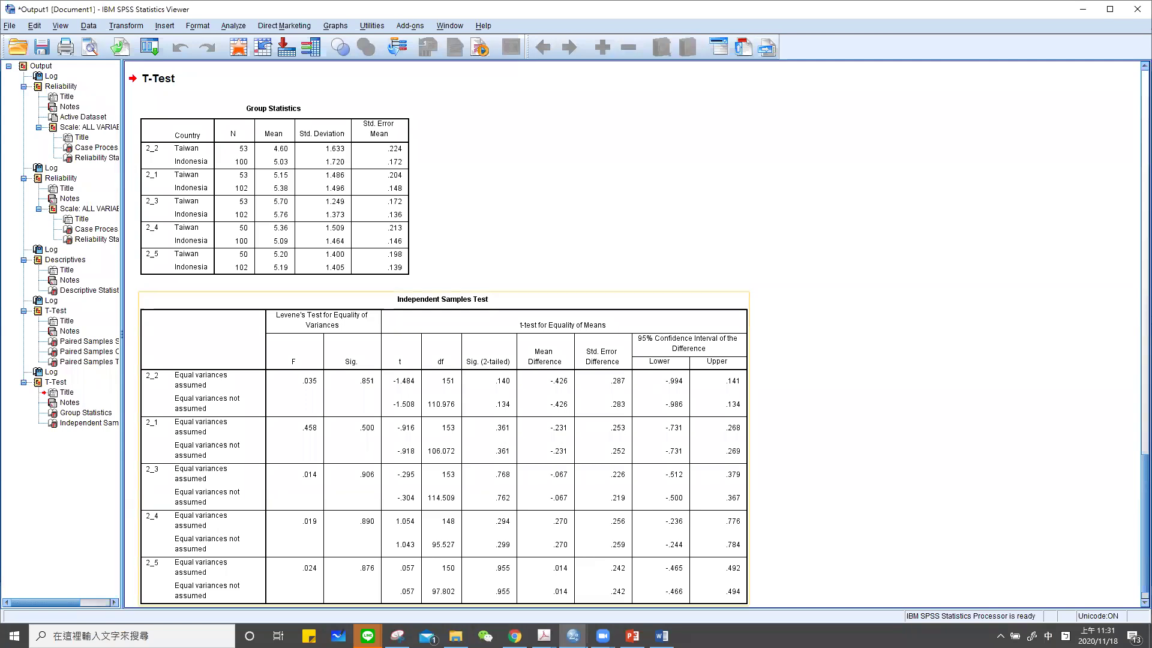
left_click(634, 636)
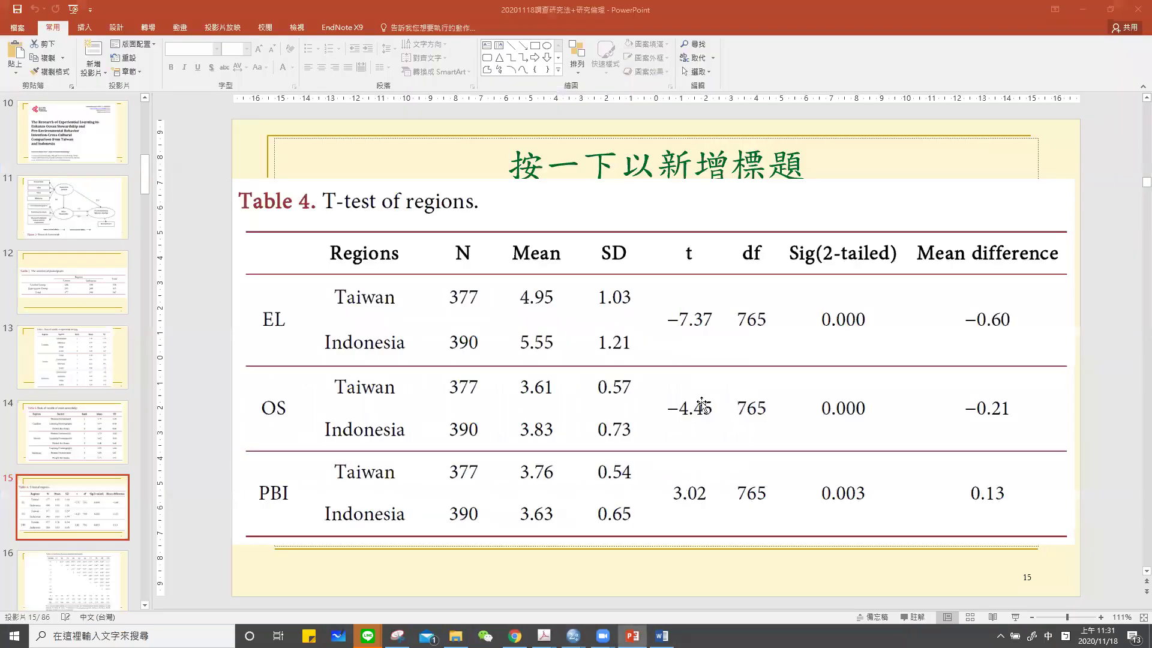
scroll(703, 403, "down", 1)
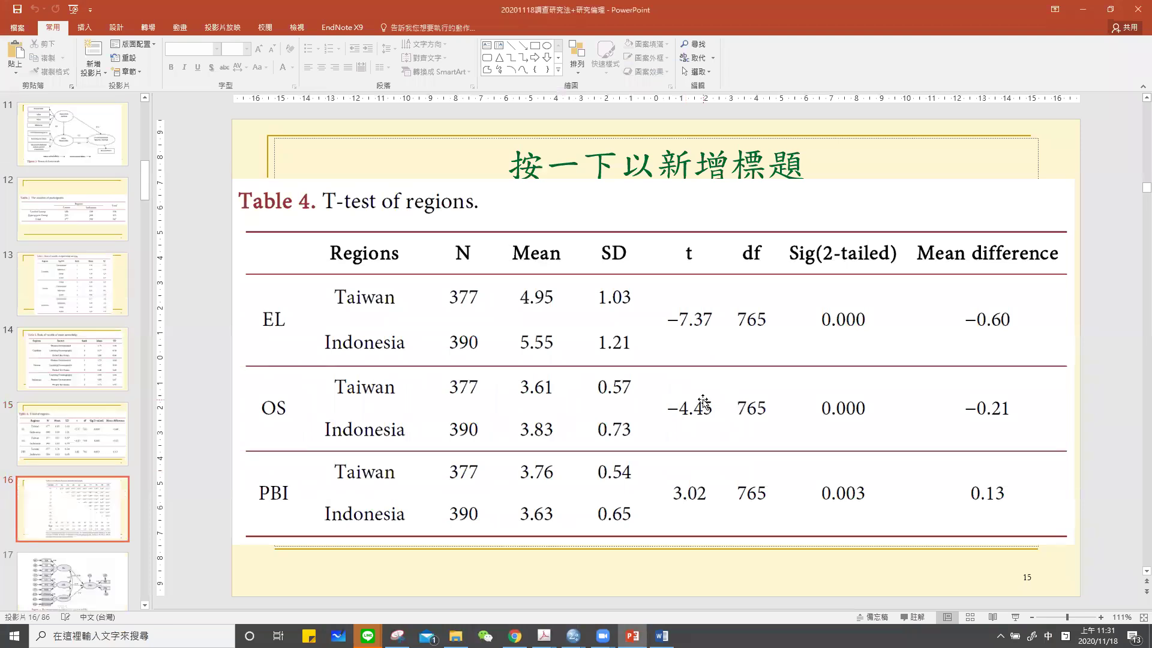
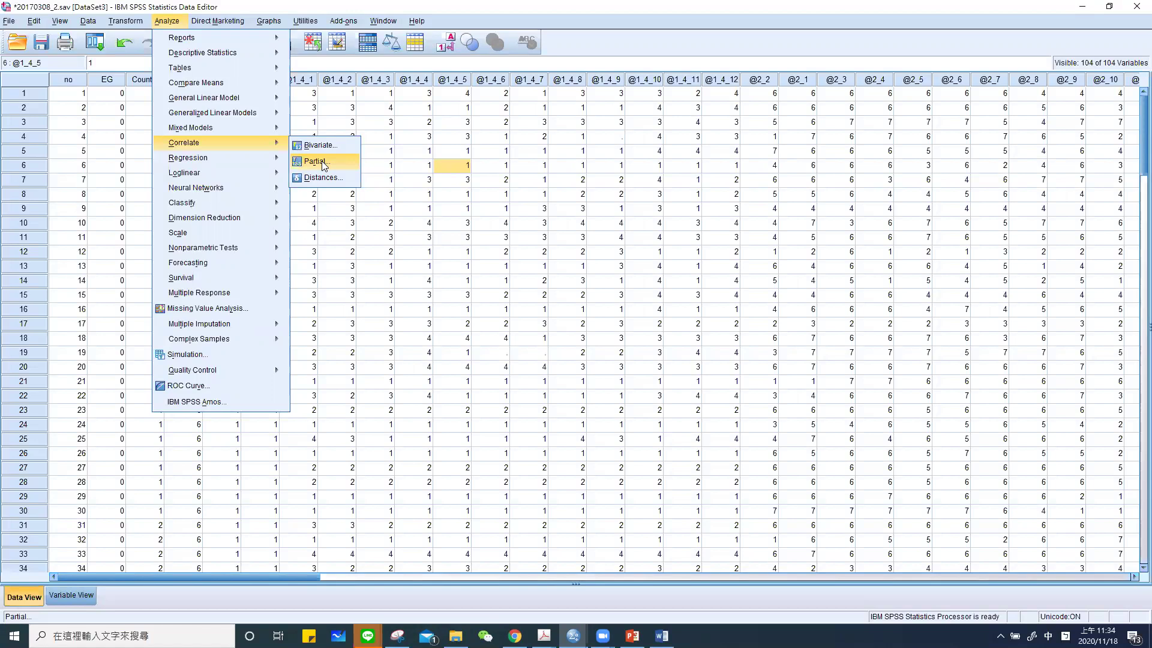
Step: Start a Partial Correlations analysis and put 2_2, 2_1 and Country in the controlling-for list
left_click(323, 164)
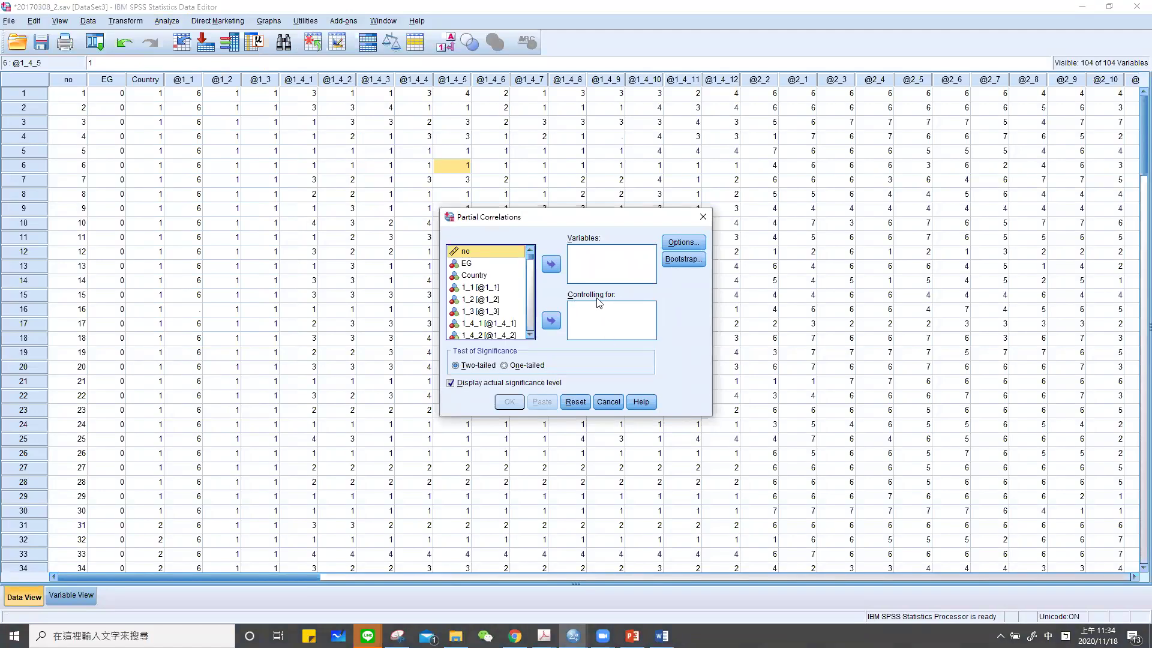
scroll(473, 294, "down", 2)
scroll(480, 296, "down", 1)
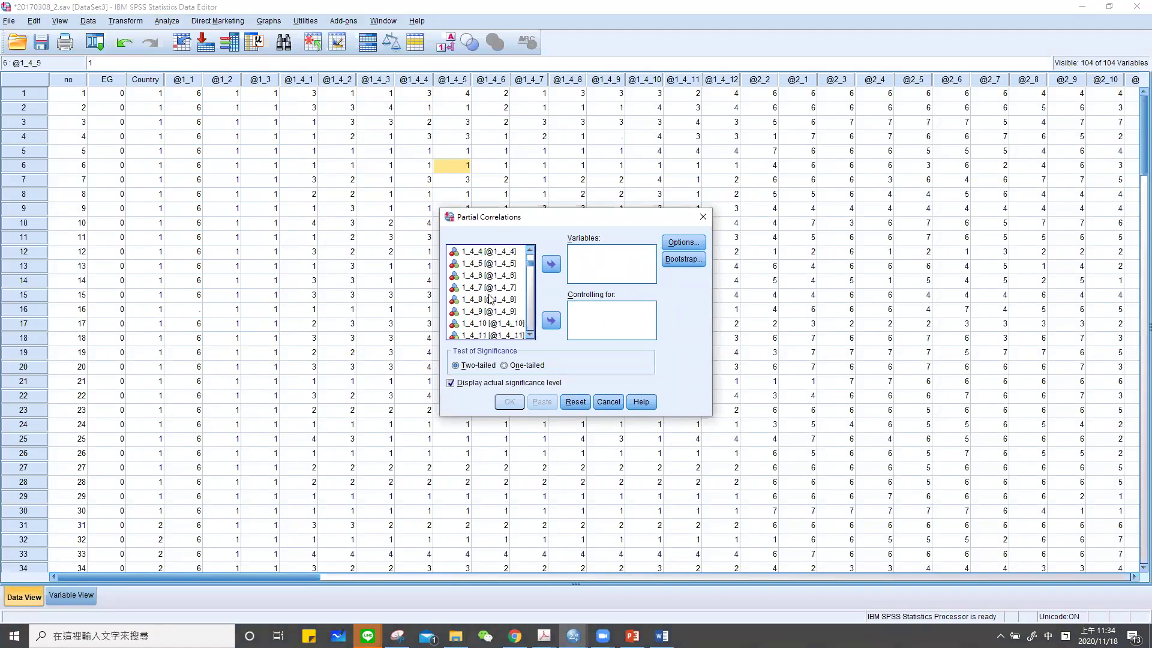
scroll(489, 298, "down", 2)
left_click(487, 288)
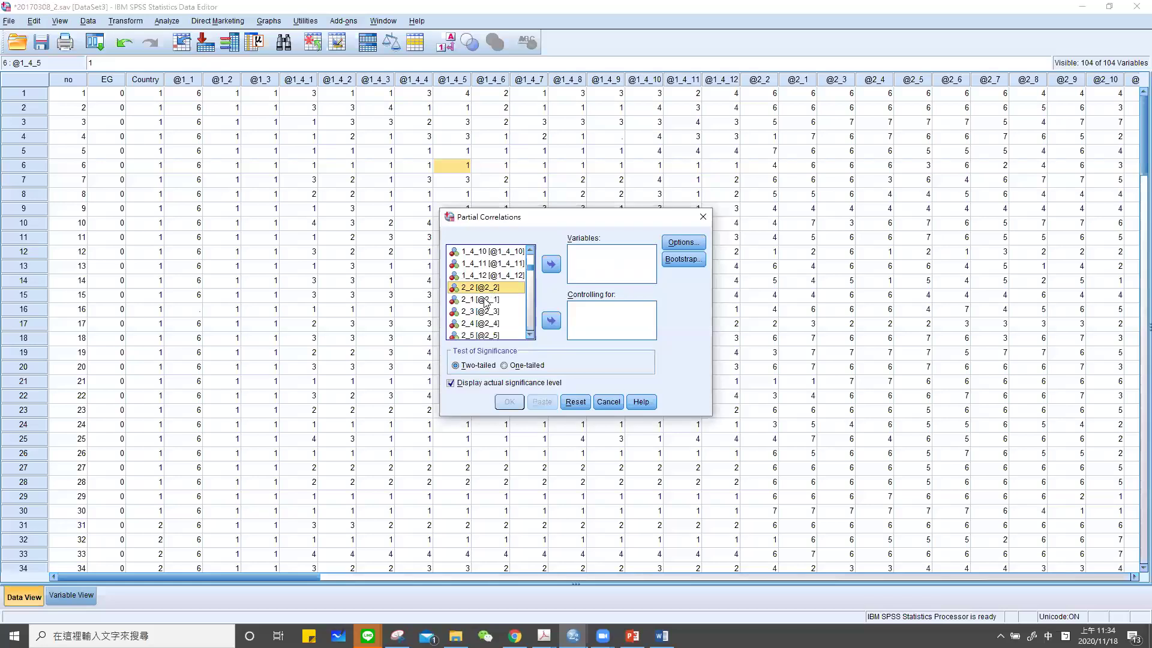
left_click(486, 300, "shift")
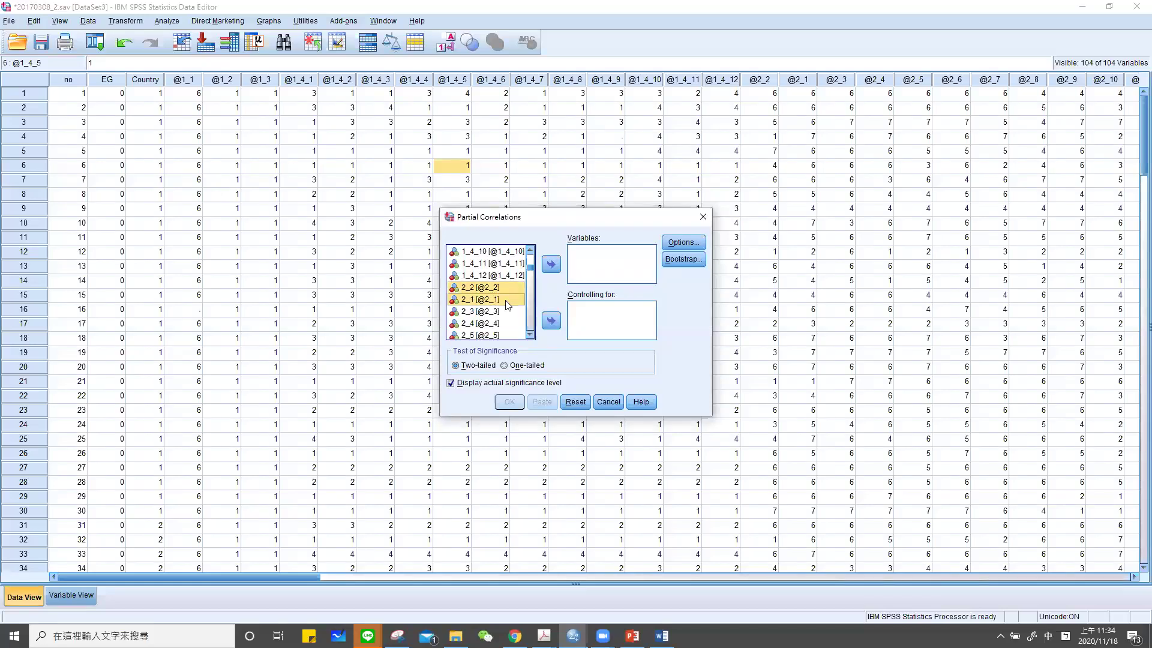
left_click(551, 322)
scroll(480, 282, "up", 5)
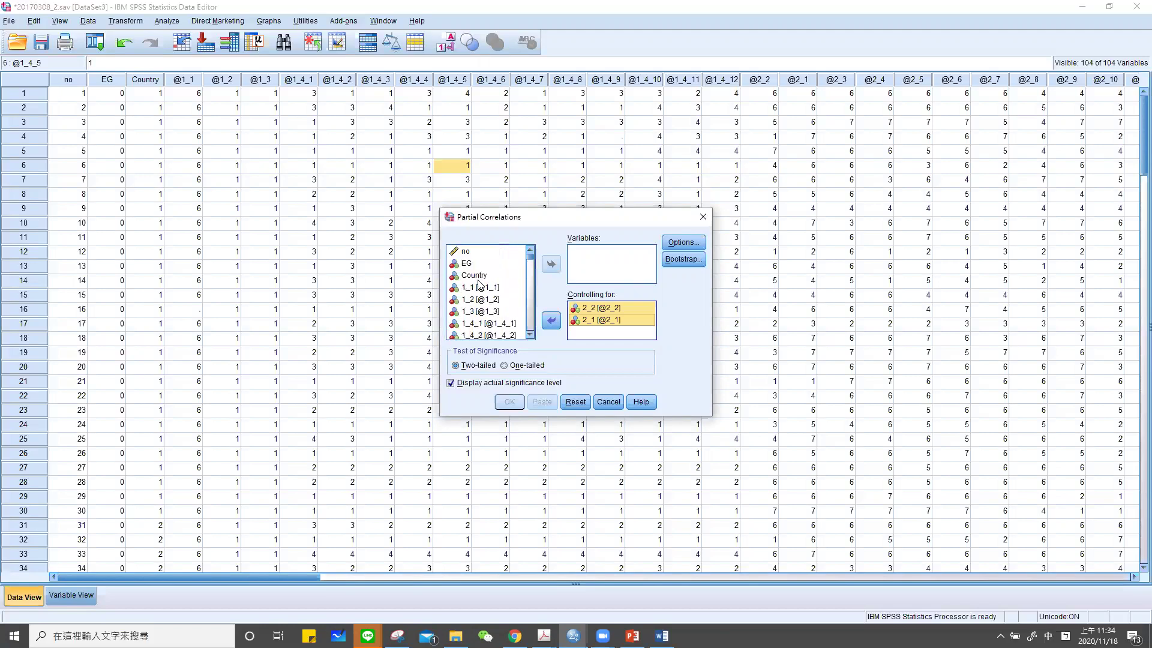
left_click(483, 276)
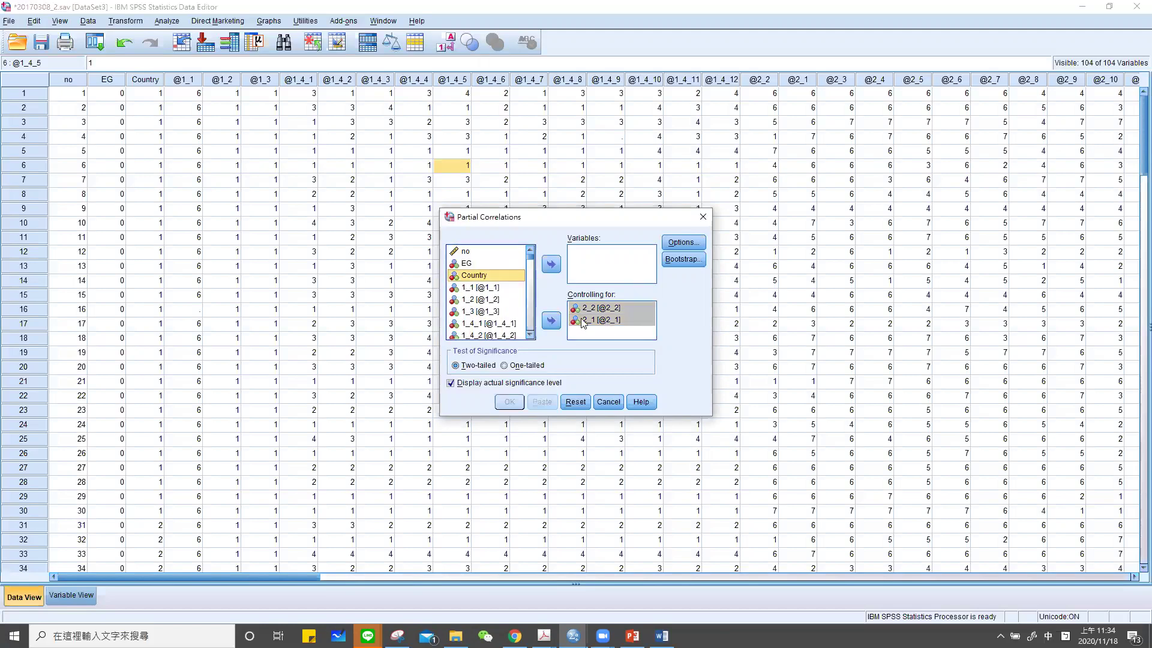
left_click(550, 321)
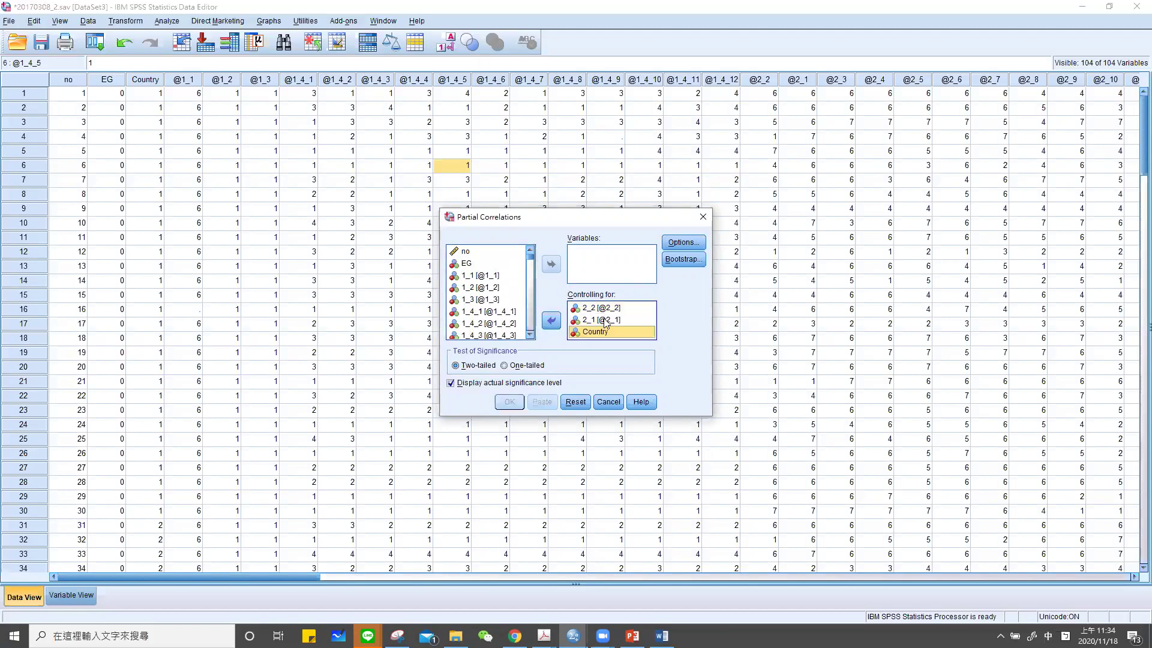
Step: Move 2_2 and 2_1 from the control variables to the analysed variables and run the partial correlation controlling for Country
left_click(602, 319)
left_click(571, 308, "shift")
left_click(550, 321)
left_click(551, 264)
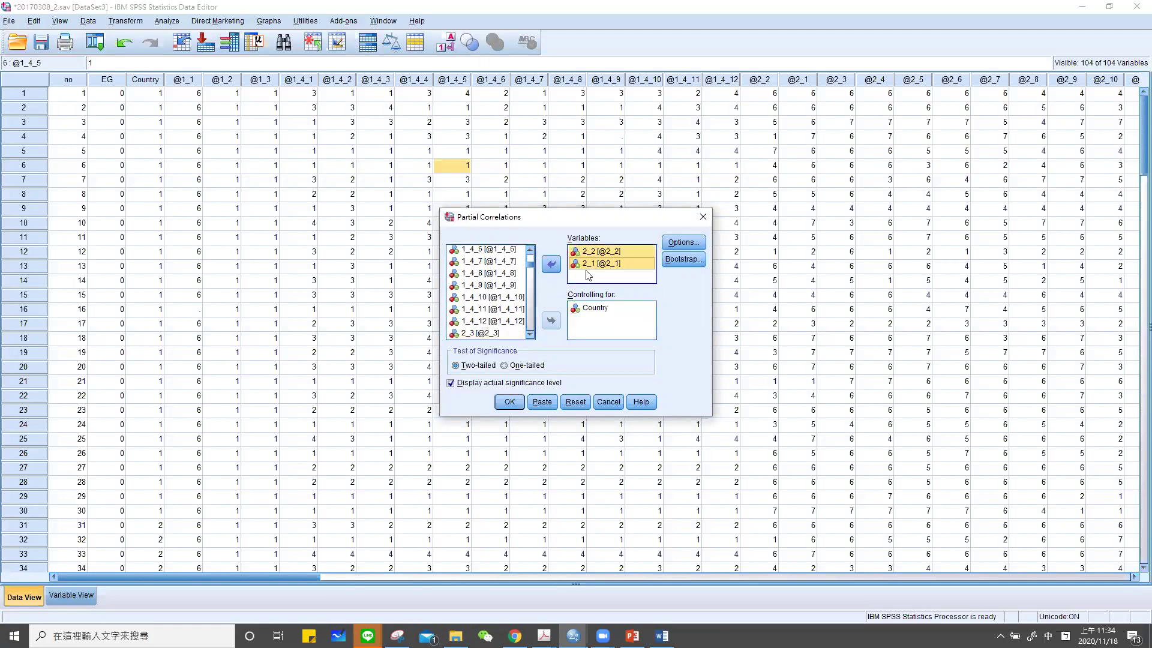
left_click(598, 312)
left_click(510, 402)
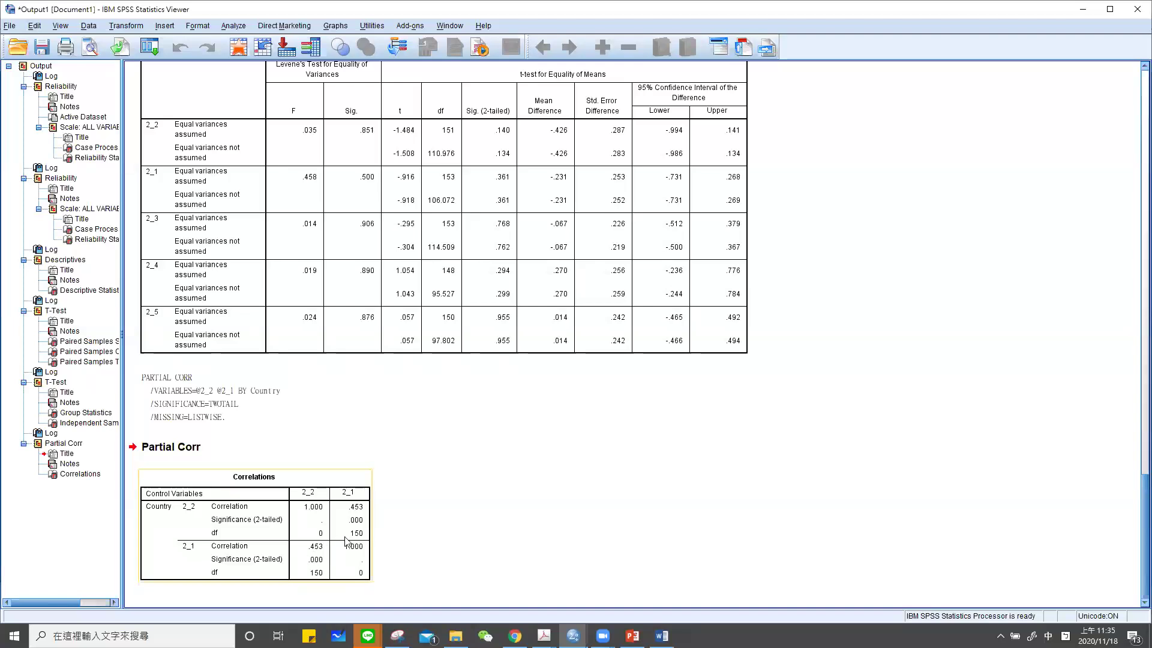
Step: Run a two-tailed Pearson bivariate correlation between 2_2 and 2_1
left_click(238, 28)
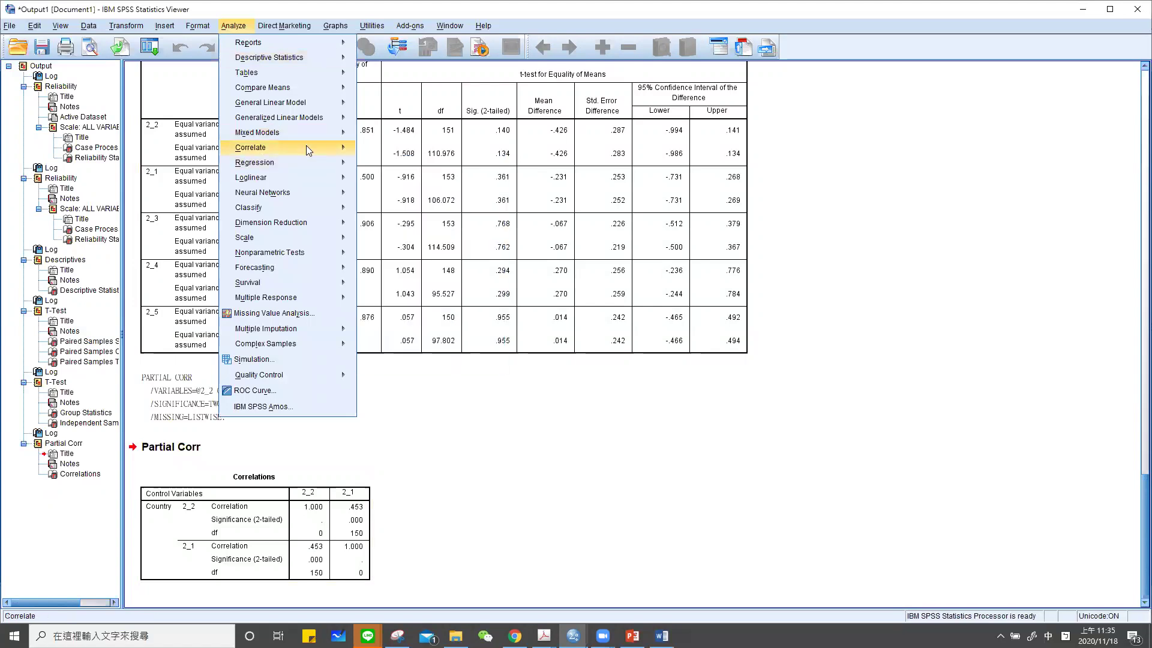
mouse_move(306, 147)
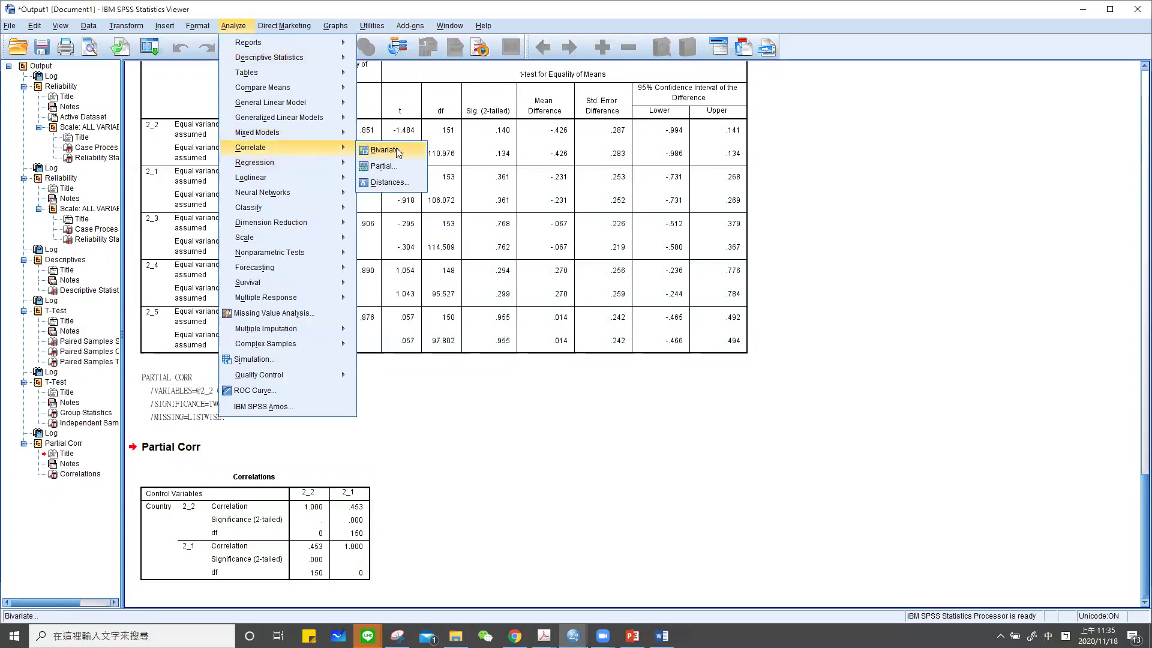
left_click(384, 150)
scroll(322, 215, "down", 4)
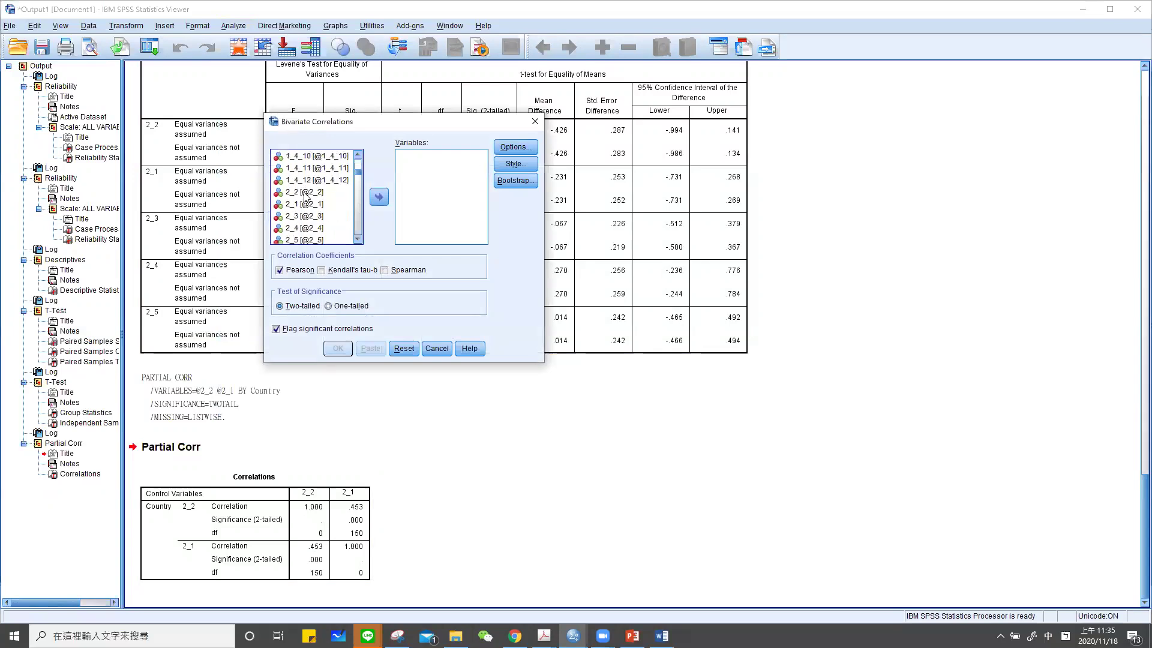
left_click(305, 196)
left_click(317, 206, "shift")
left_click(378, 197)
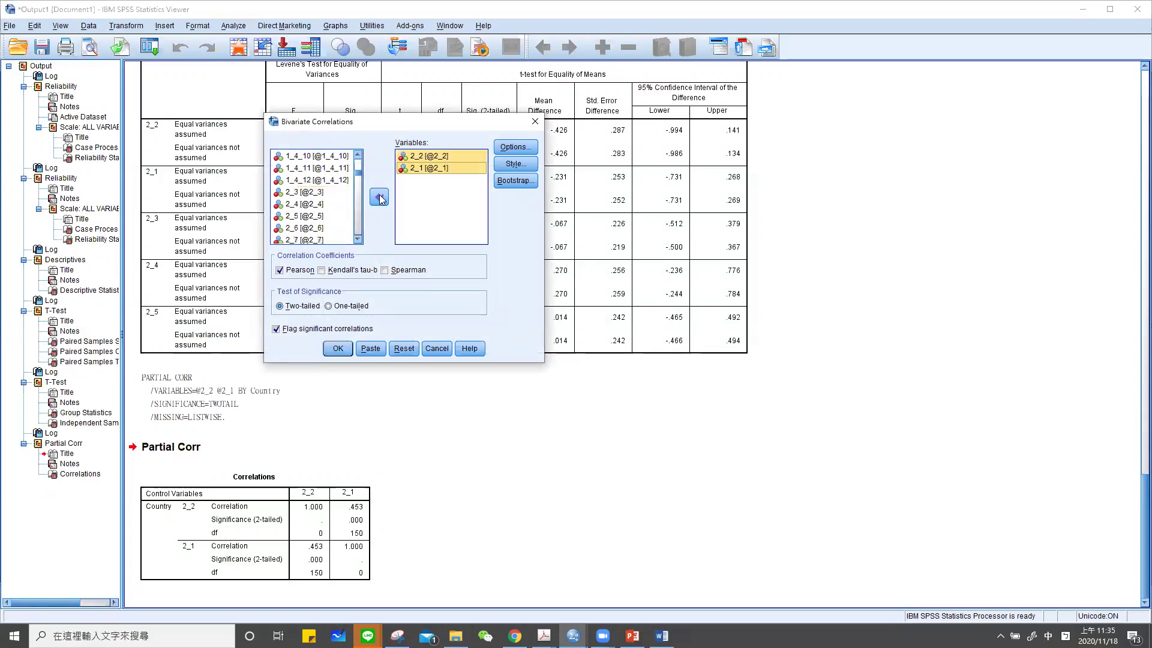
left_click(338, 349)
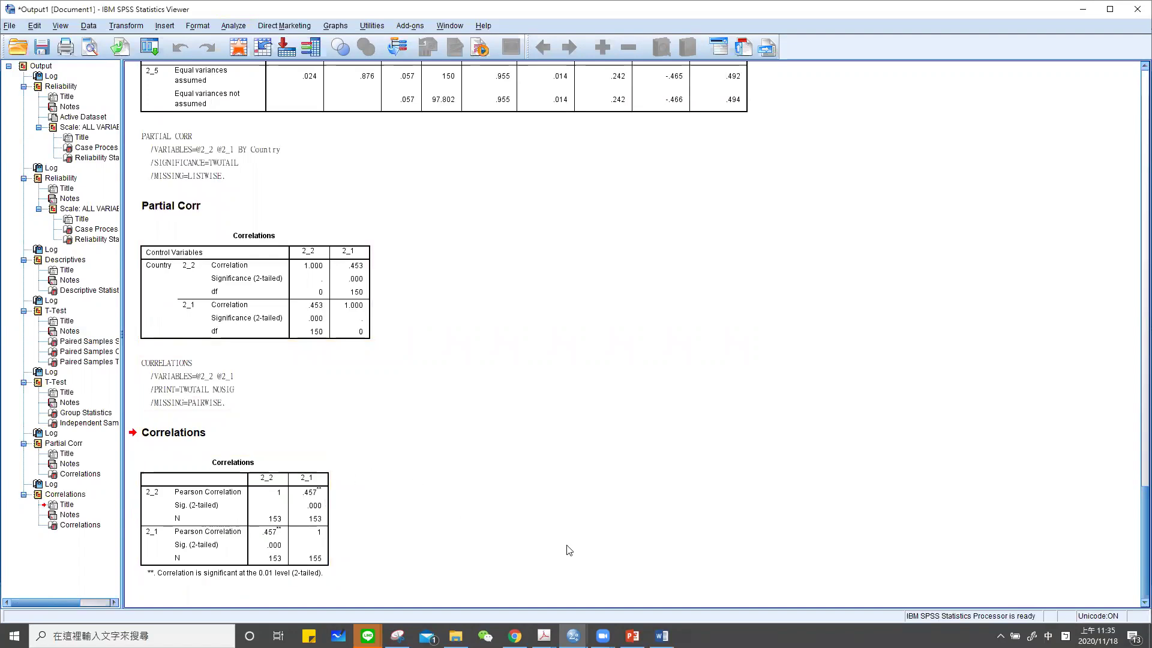
Step: Switch to the Word questionnaire and examine the marine education questions, highlighting question 4 on interest in marine subjects
left_click(661, 635)
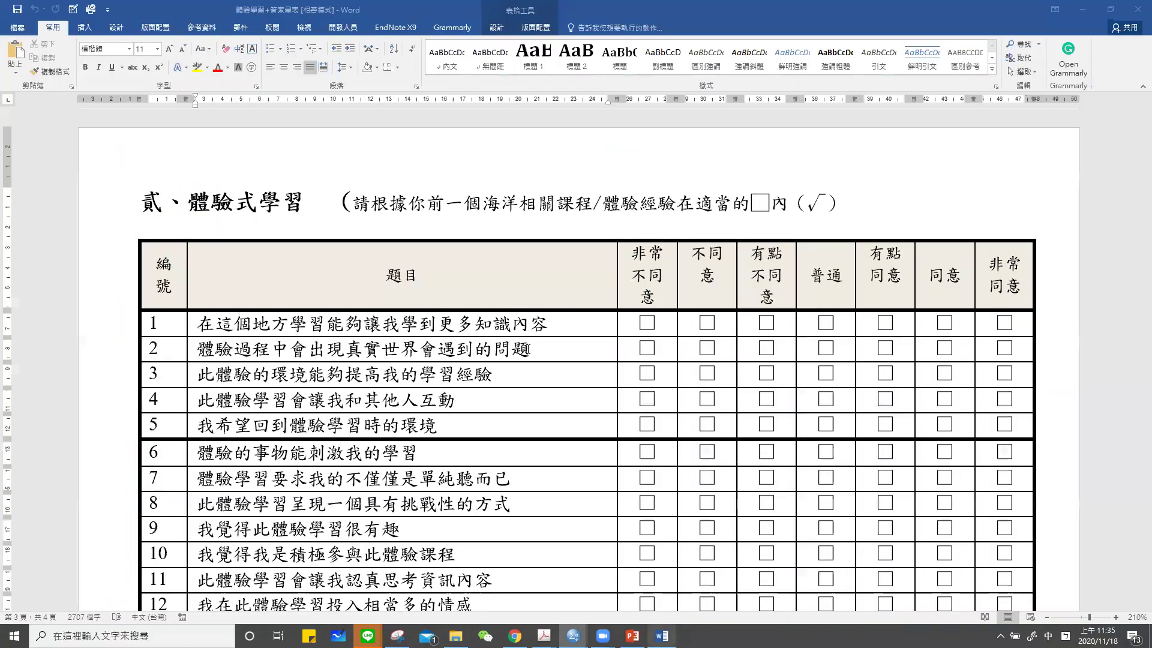
scroll(529, 342, "down", 15)
scroll(532, 344, "up", 2)
scroll(532, 344, "up", 8)
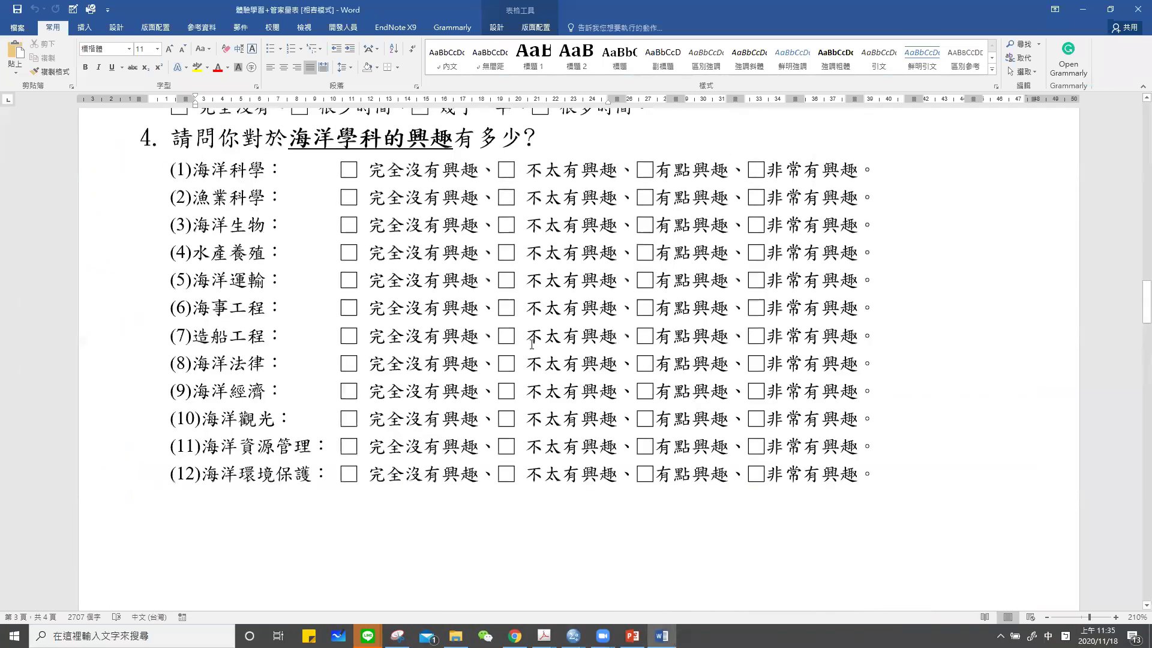
scroll(531, 343, "down", 1)
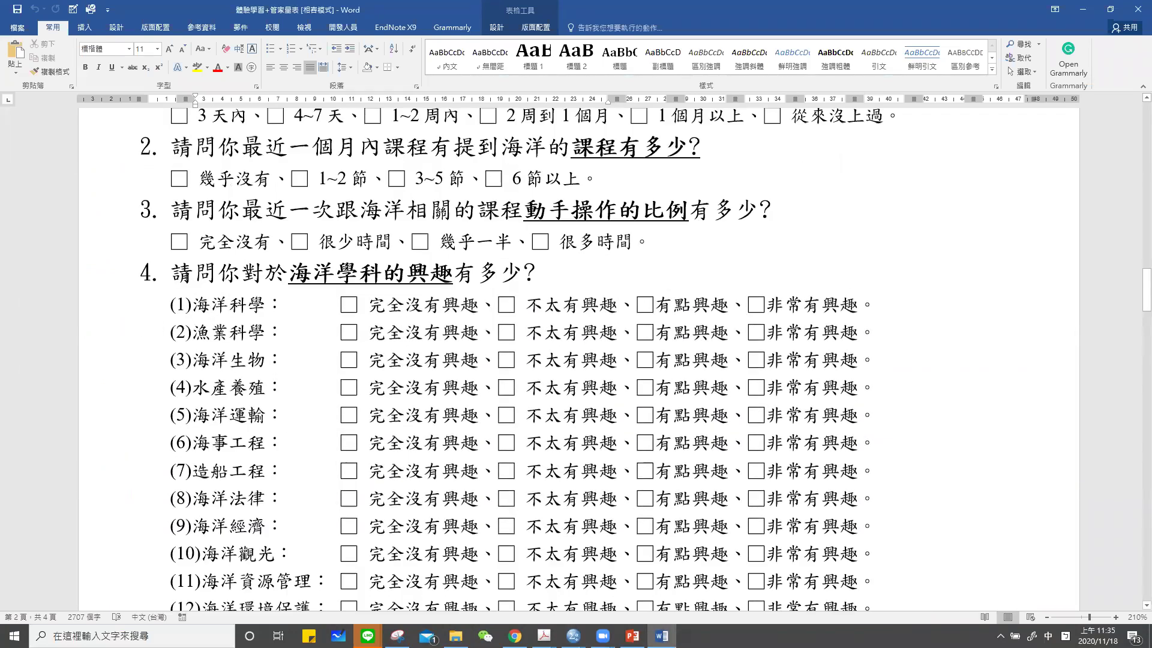
left_click_drag(172, 273, 549, 276)
scroll(521, 302, "up", 1)
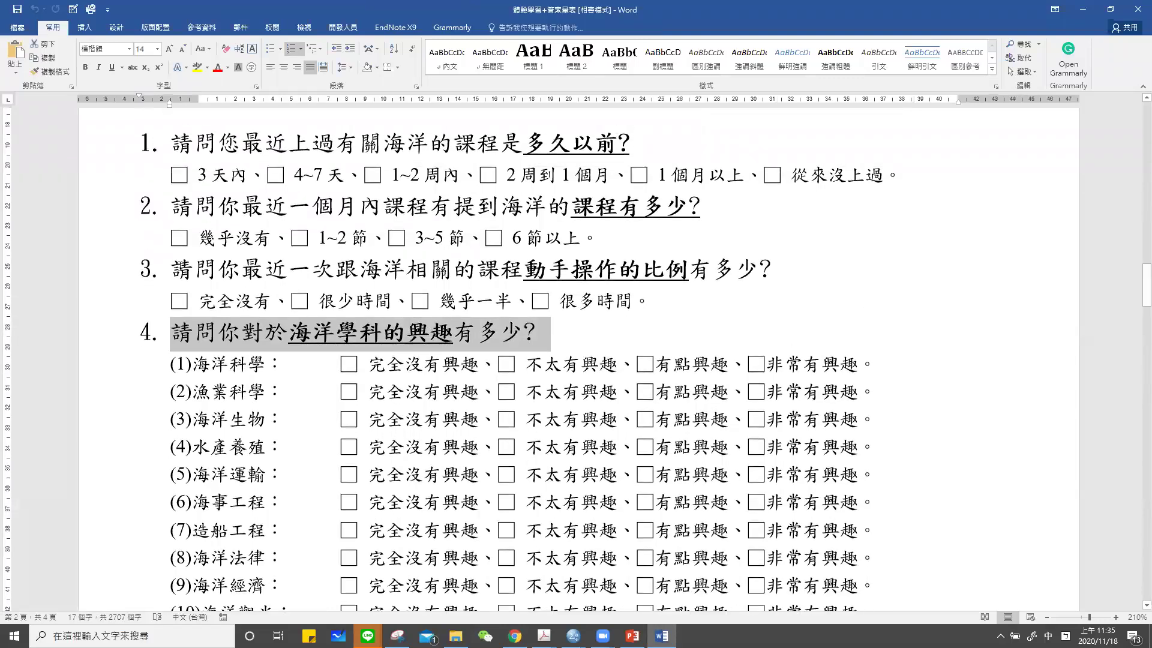
left_click(172, 267)
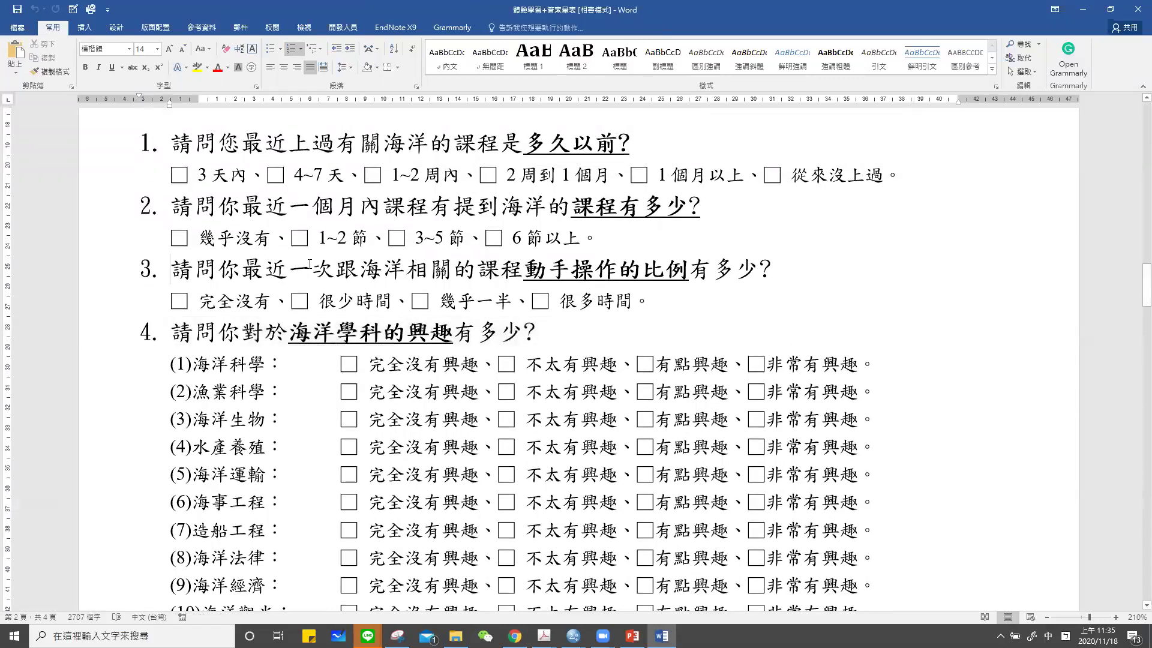
Step: Highlight question 4 again and its item (1) on marine science with the answer options, and review questions 1 to 3
scroll(171, 266, "up", 2)
scroll(171, 267, "up", 1)
scroll(172, 258, "down", 4)
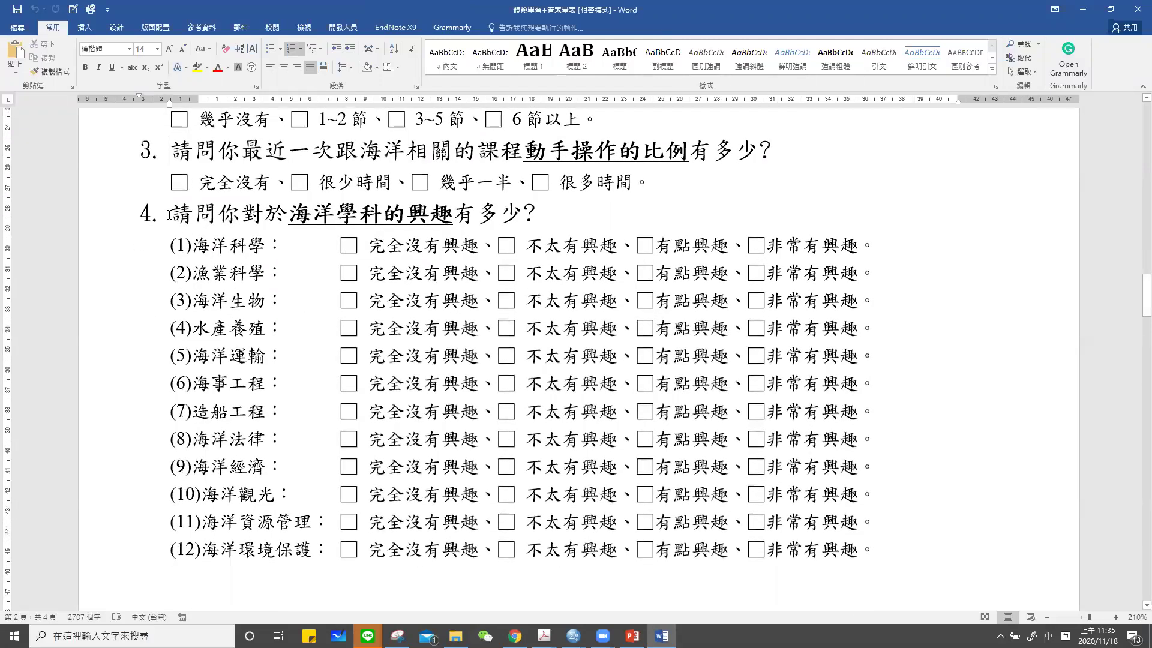
left_click(553, 218, "shift")
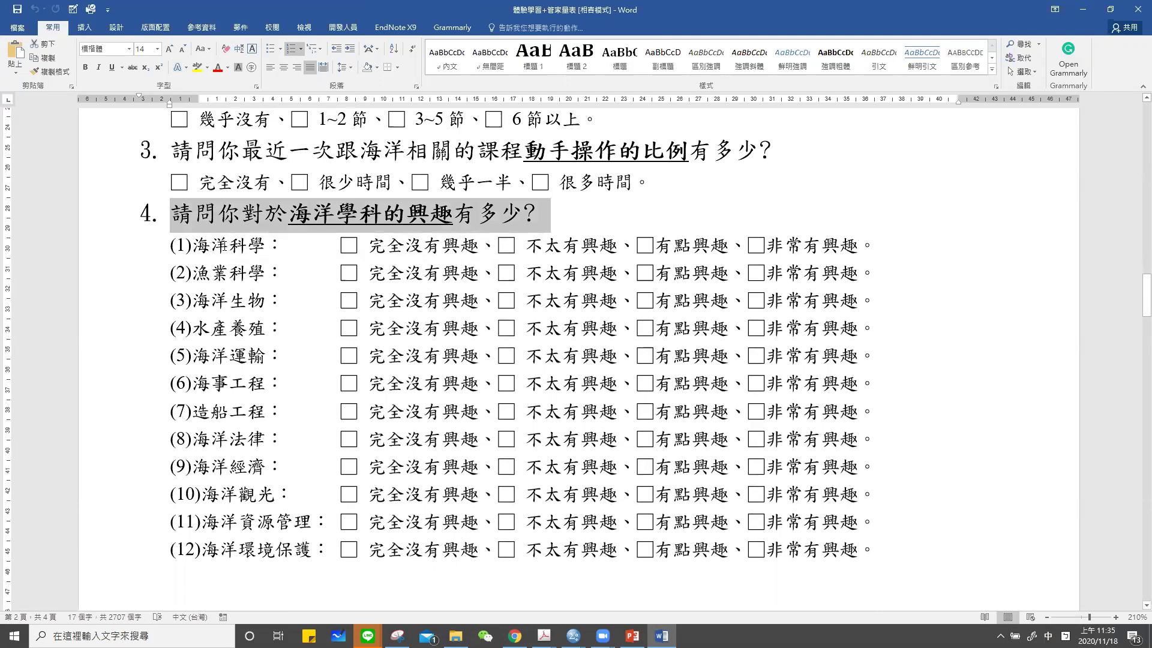
left_click_drag(210, 246, 858, 246)
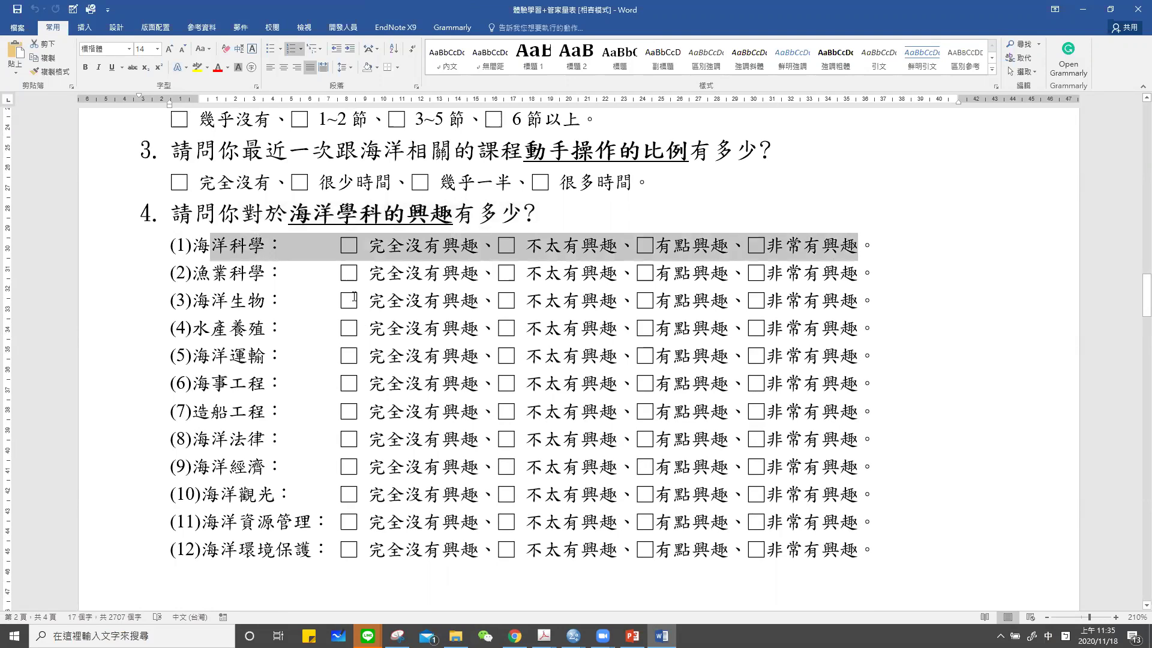
scroll(349, 302, "up", 4)
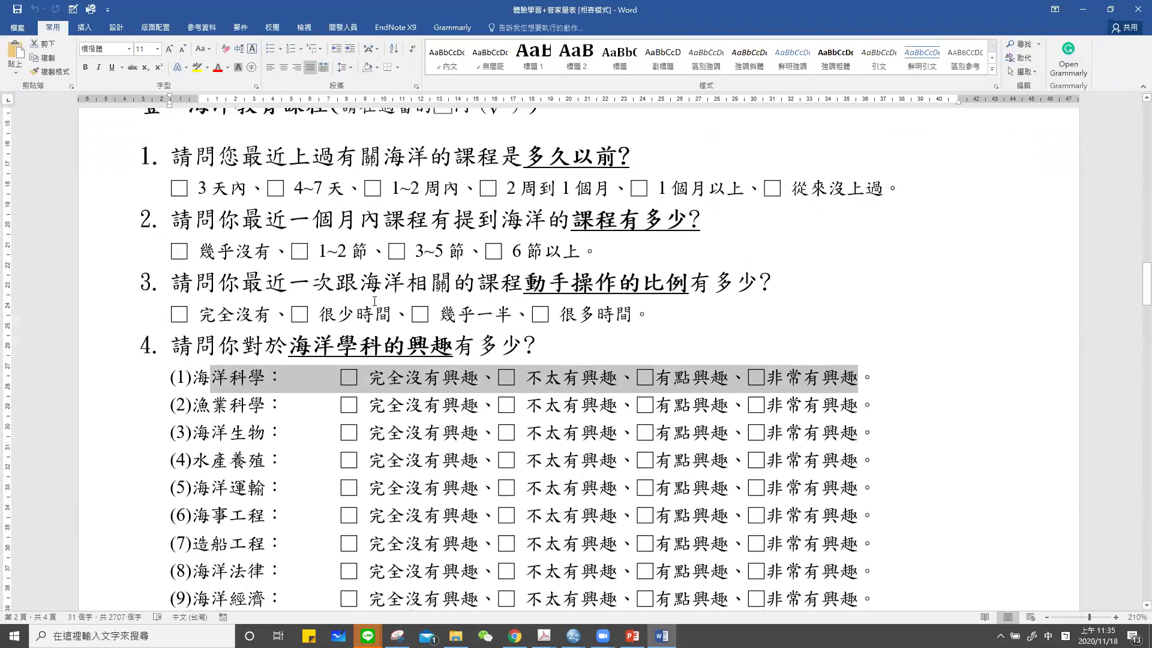
scroll(341, 296, "up", 3)
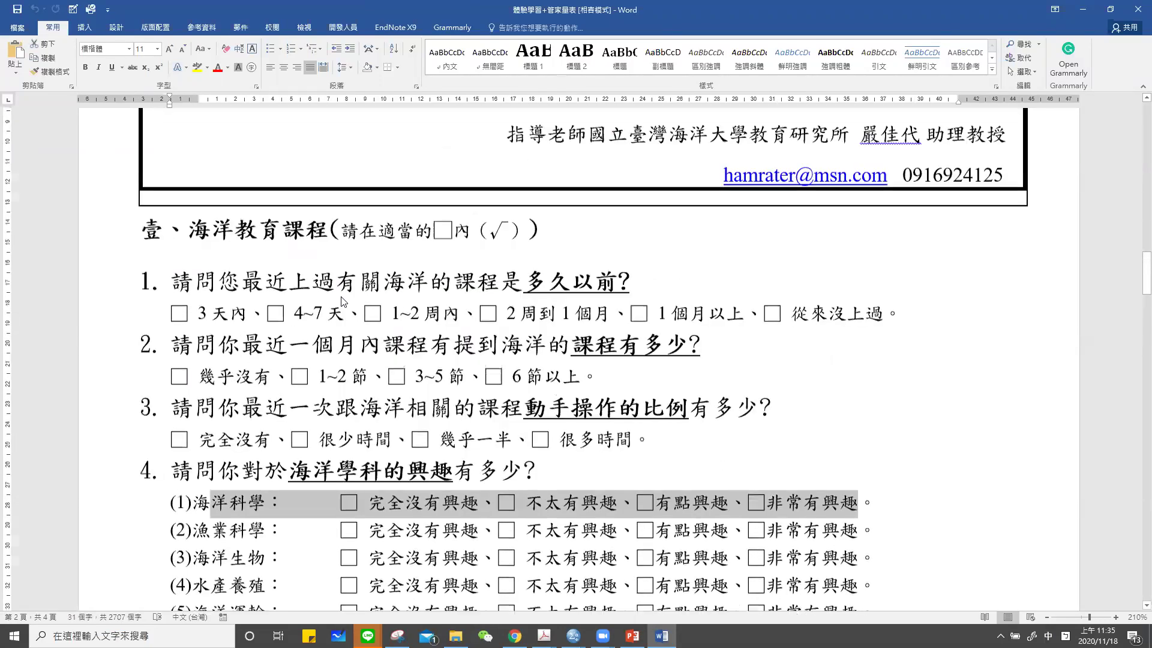
Step: Highlight the statement of item 1 in the experiential learning table
scroll(341, 296, "down", 20)
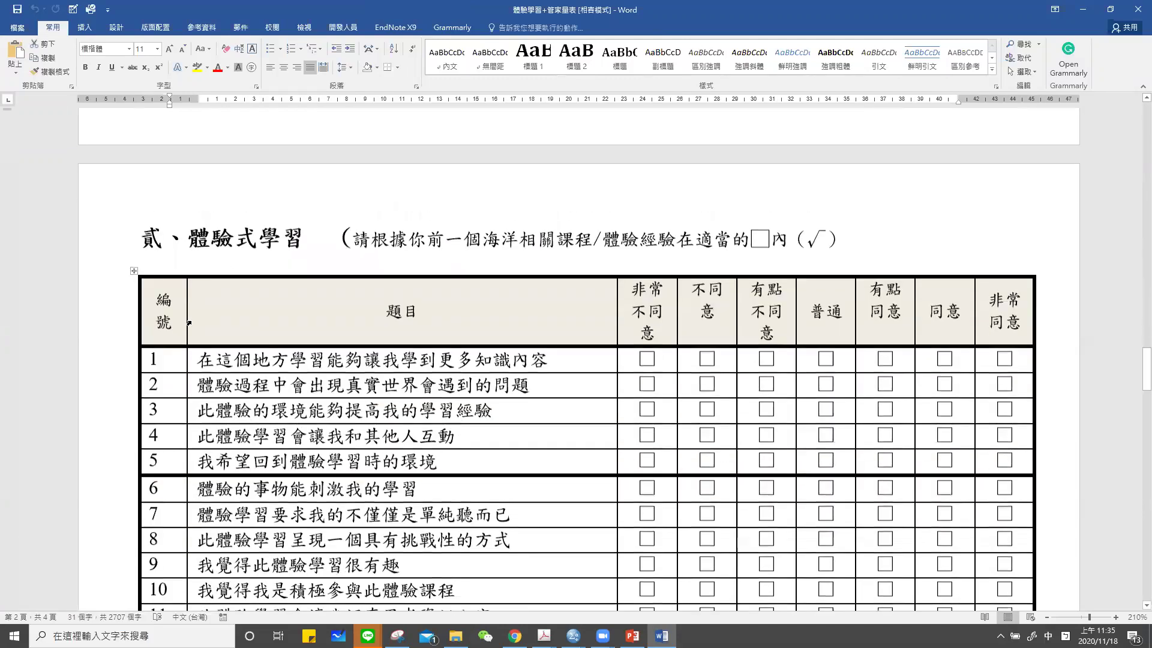
scroll(188, 323, "down", 1)
left_click_drag(196, 324, 547, 320)
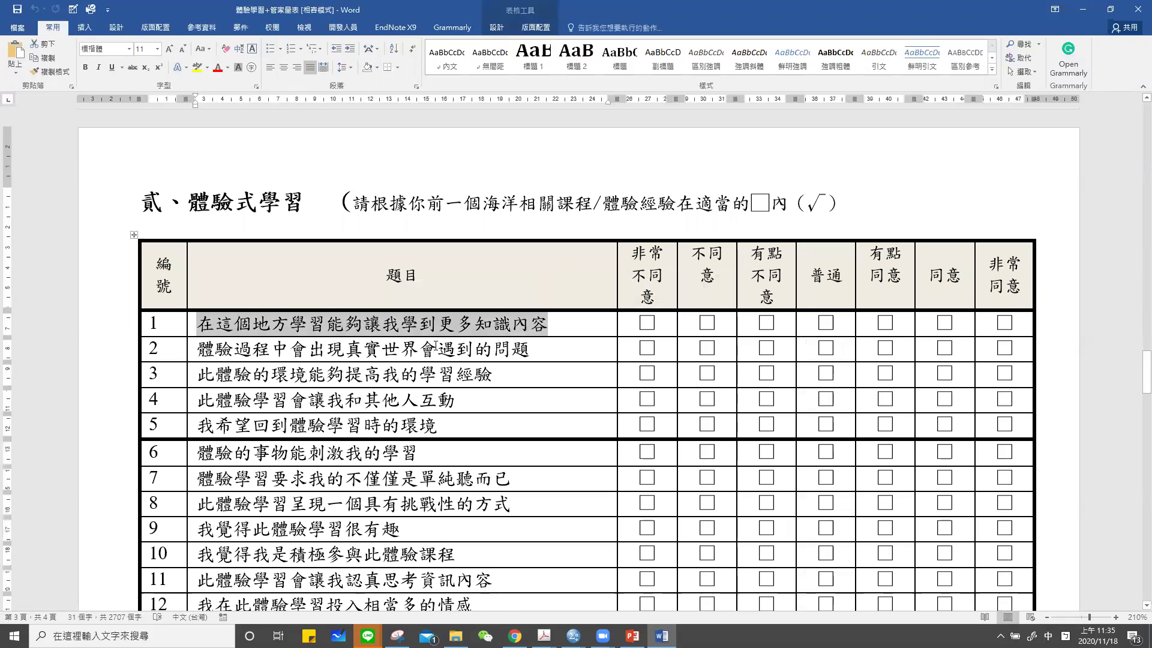
Step: Highlight the full marine science row under question 4 and compare it with item 1 of the experiential learning table
scroll(447, 353, "up", 7)
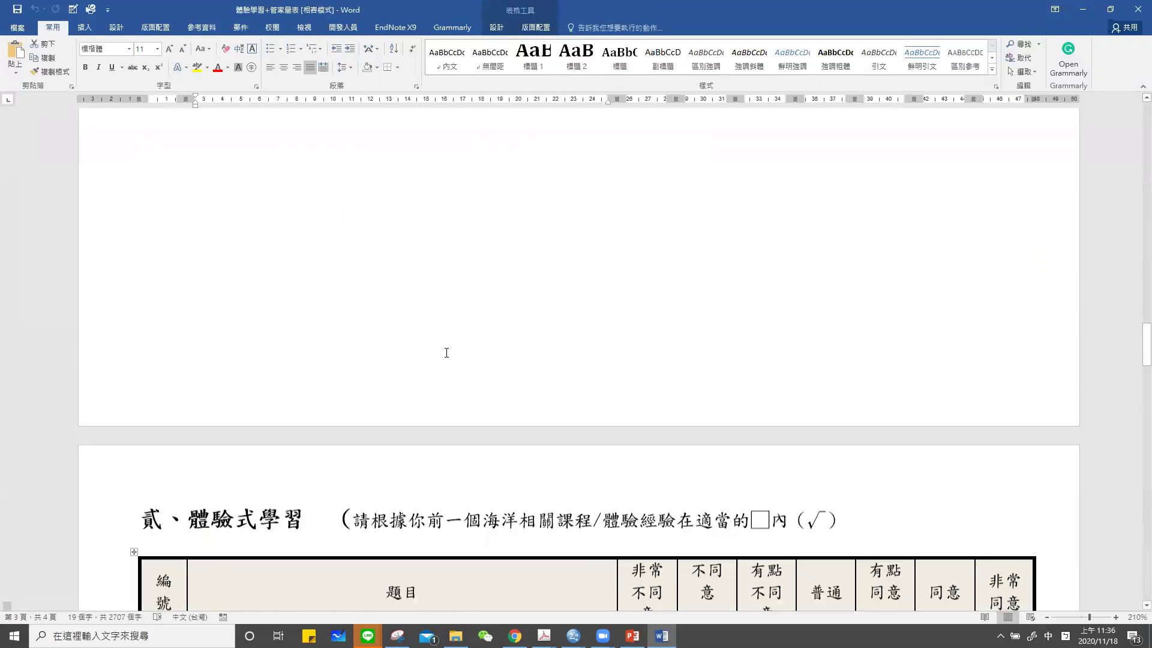
scroll(447, 353, "up", 4)
scroll(243, 193, "up", 3)
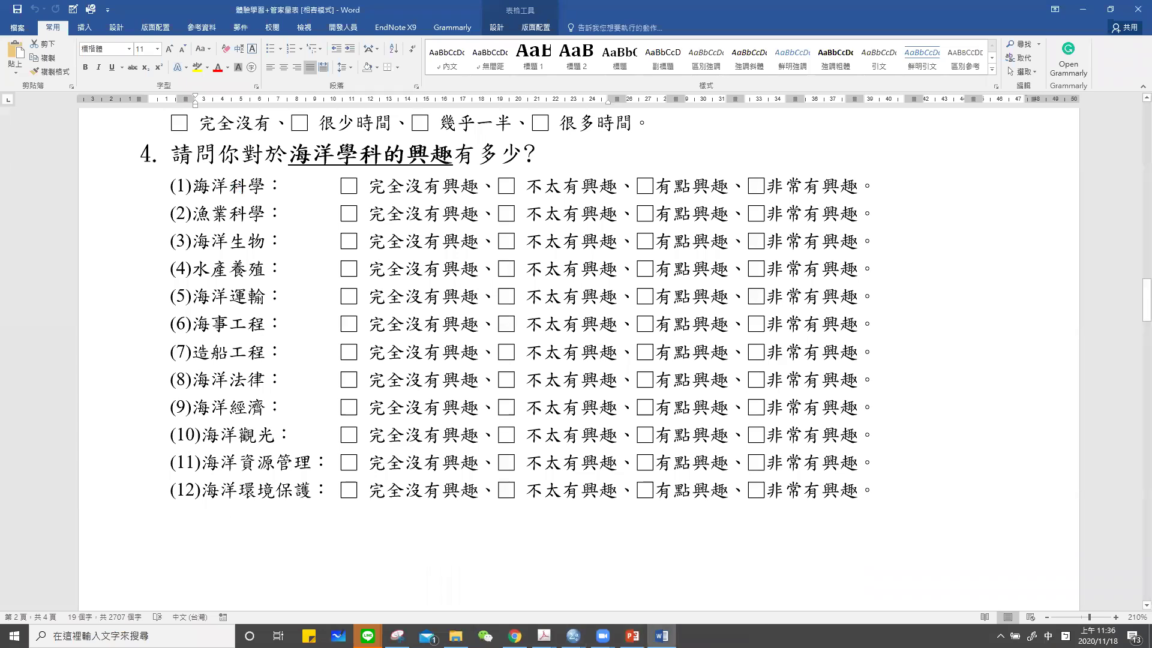
key("shift+Right")
key("shift+Right")
key("shift+Right")
key("shift+Right")
key("shift+Right")
key("shift+Right")
key("shift+Right")
key("shift+Right")
key("shift+Right")
key("shift+Right")
key("shift+Right")
key("shift+Right")
key("shift+Right")
key("shift+Right")
key("shift+Right")
key("shift+Right")
key("shift+Right")
key("shift+Right")
key("shift+Right")
key("shift+Right")
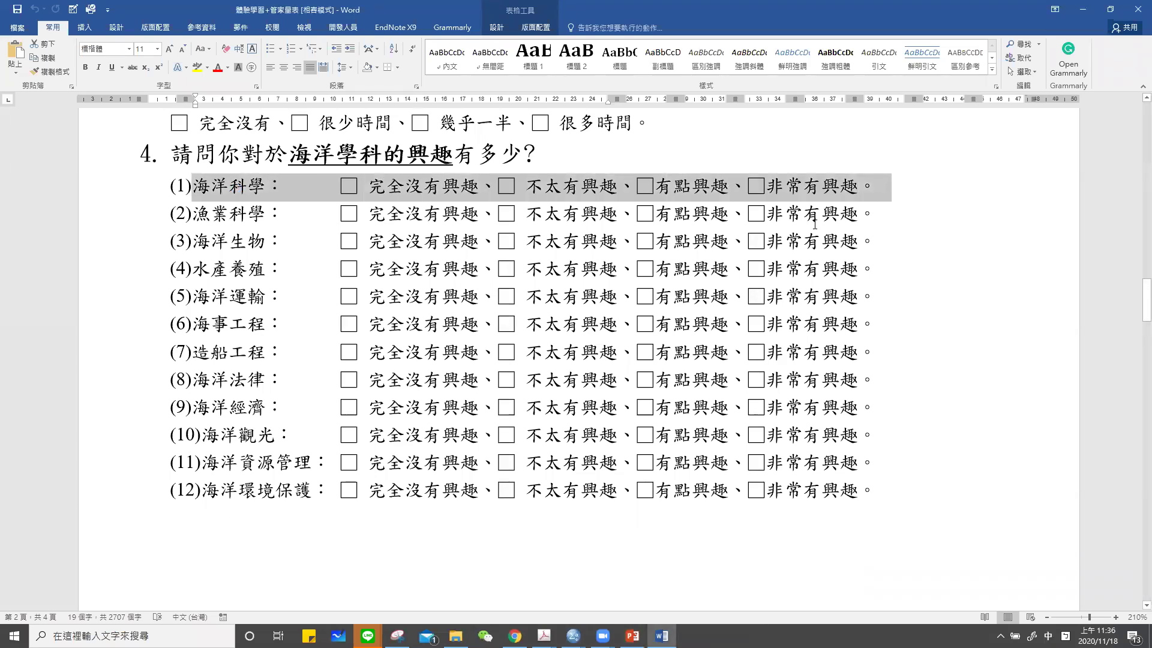
scroll(127, 393, "down", 14)
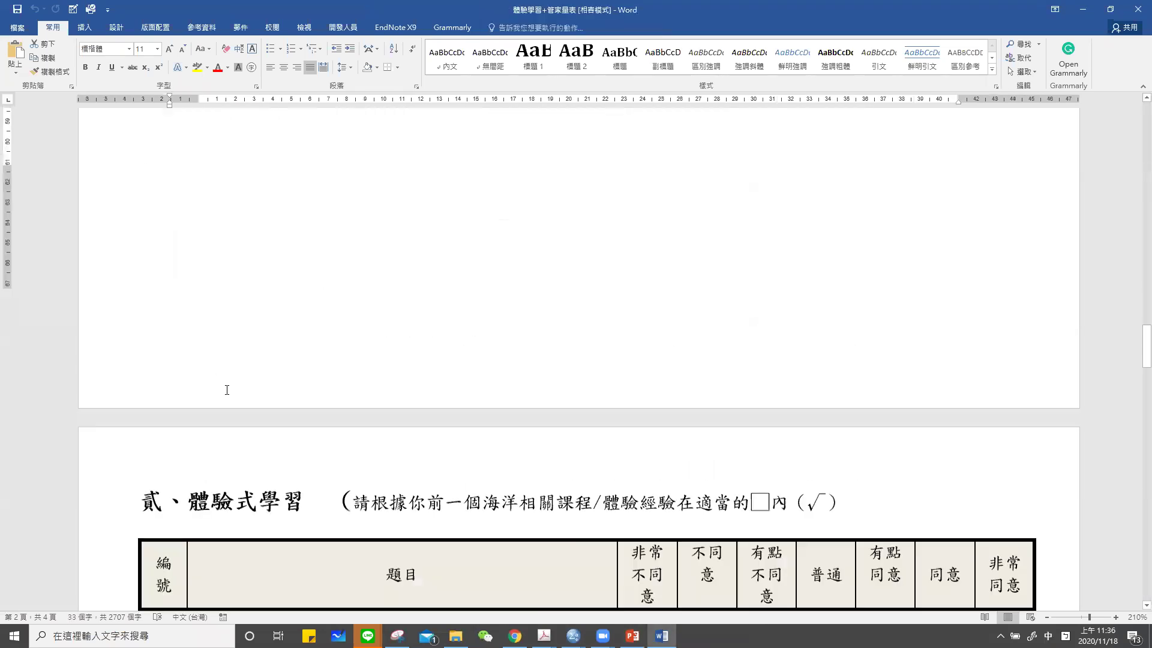
scroll(191, 379, "down", 3)
left_click(473, 393)
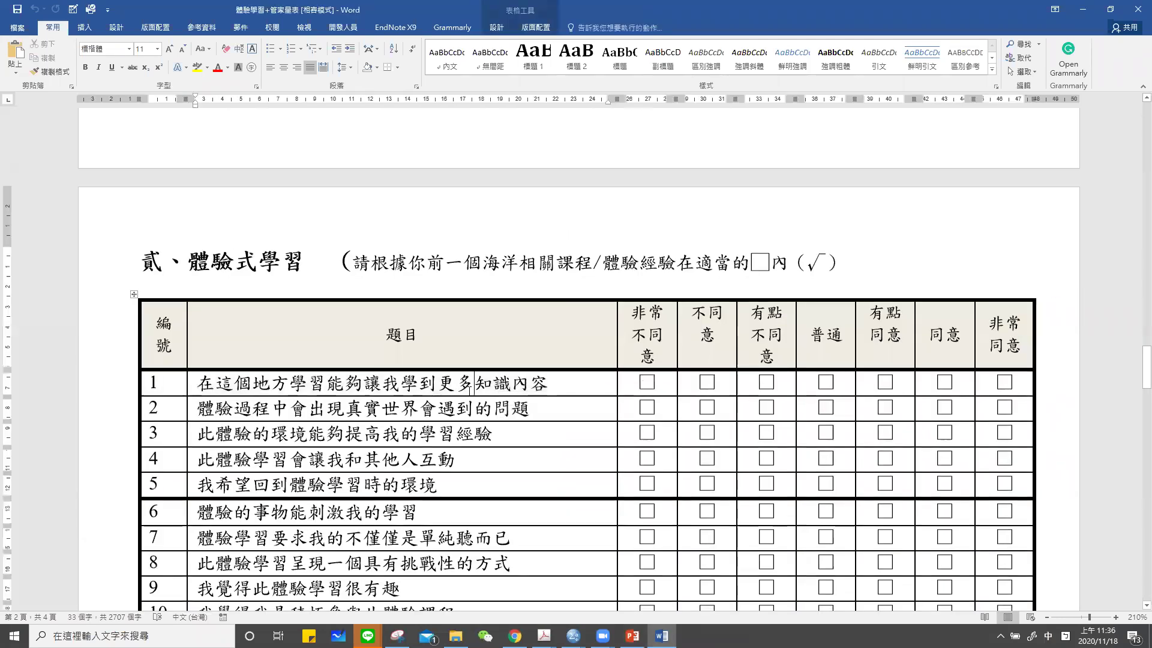
Step: Switch to SPSS and set up a bivariate correlation of 2_1 with 1_4_1, removing 2_2 from the variables
key("alt+Tab")
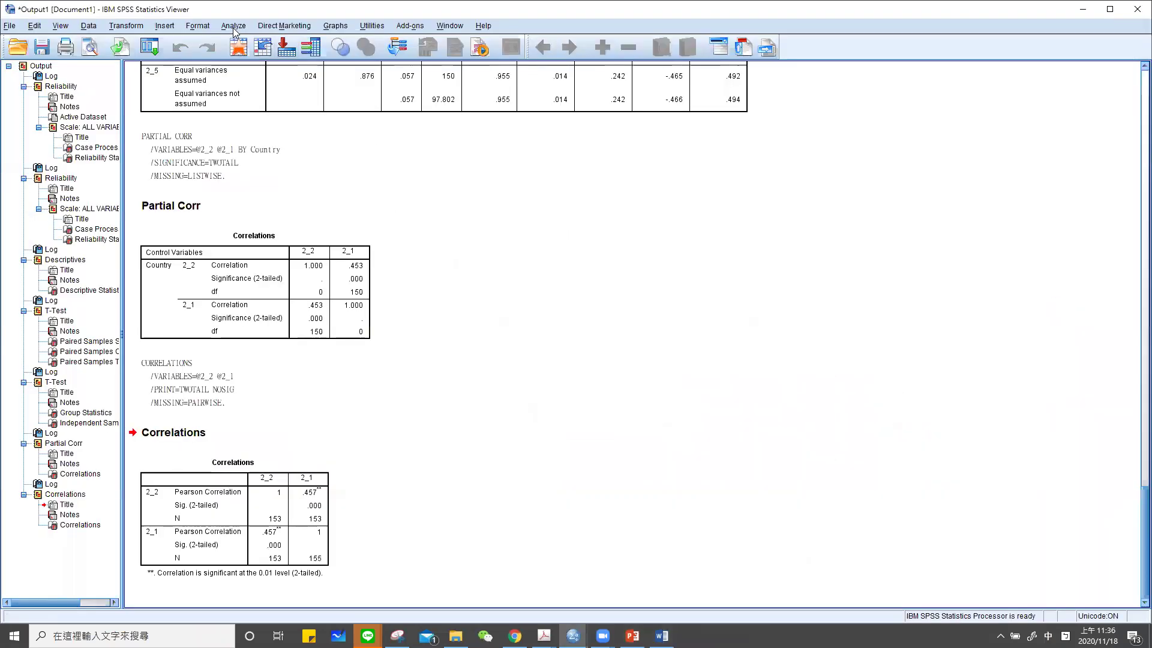
left_click(233, 27)
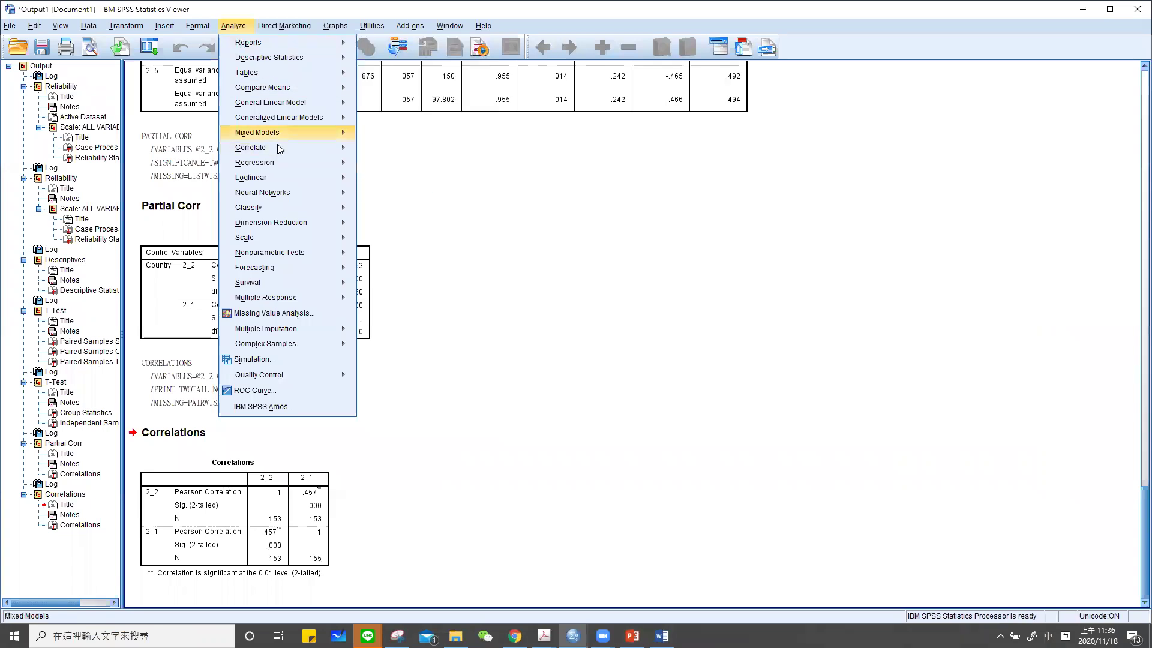
mouse_move(312, 162)
mouse_move(286, 149)
left_click(387, 147)
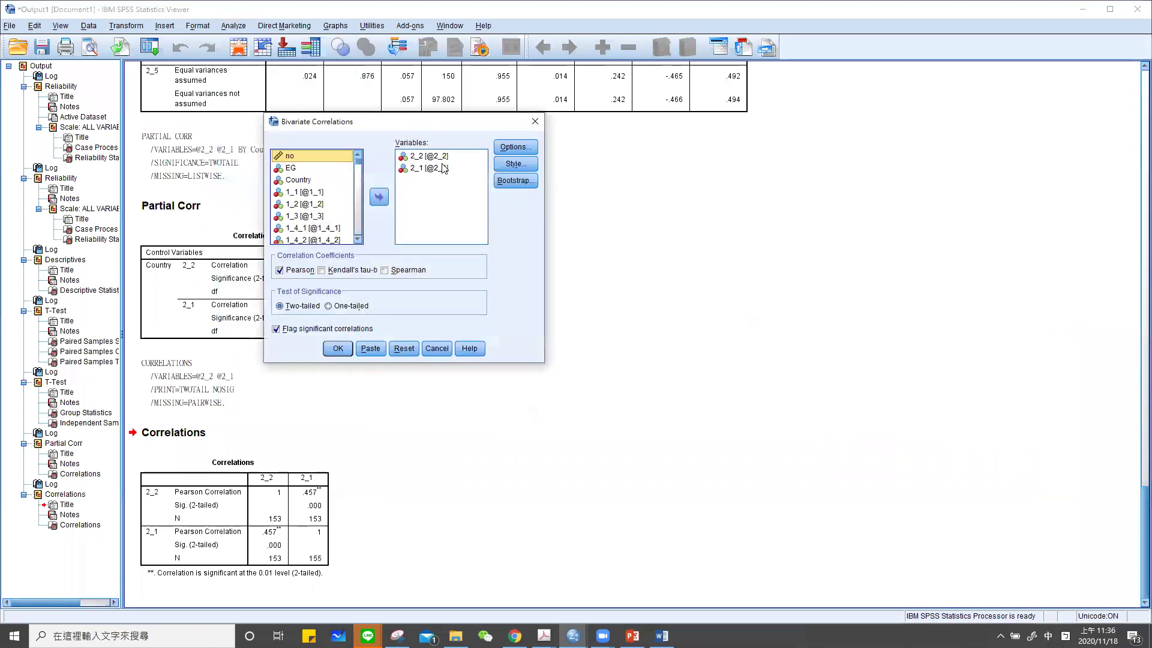
left_click(437, 157)
left_click(378, 197)
scroll(341, 200, "up", 5)
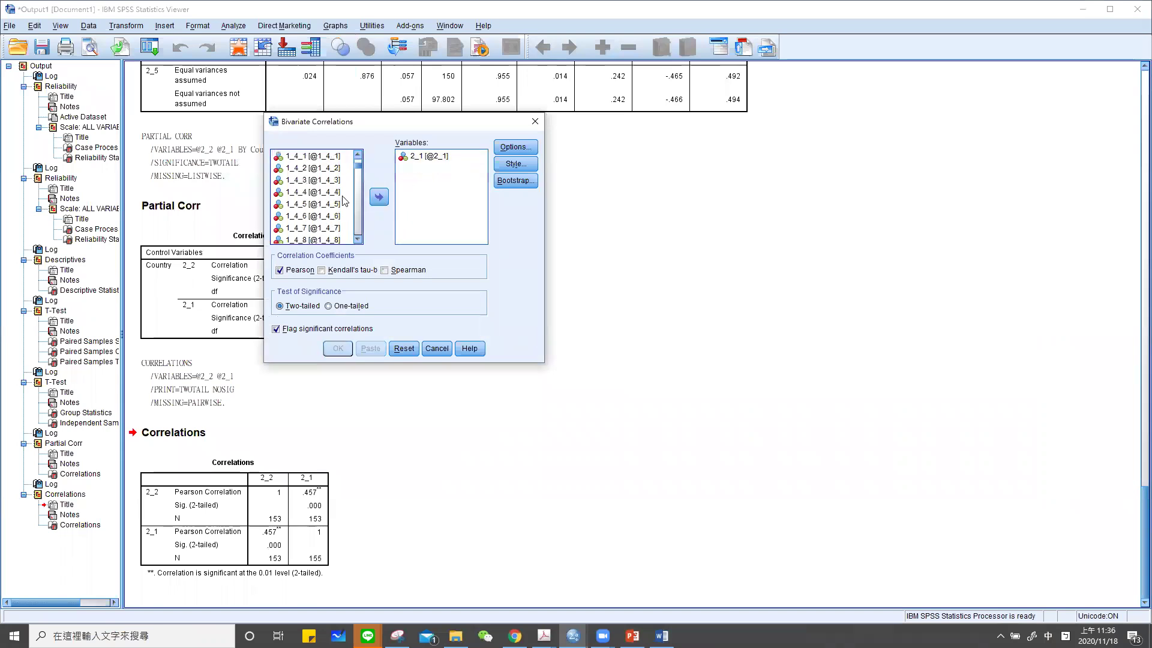
left_click(317, 194)
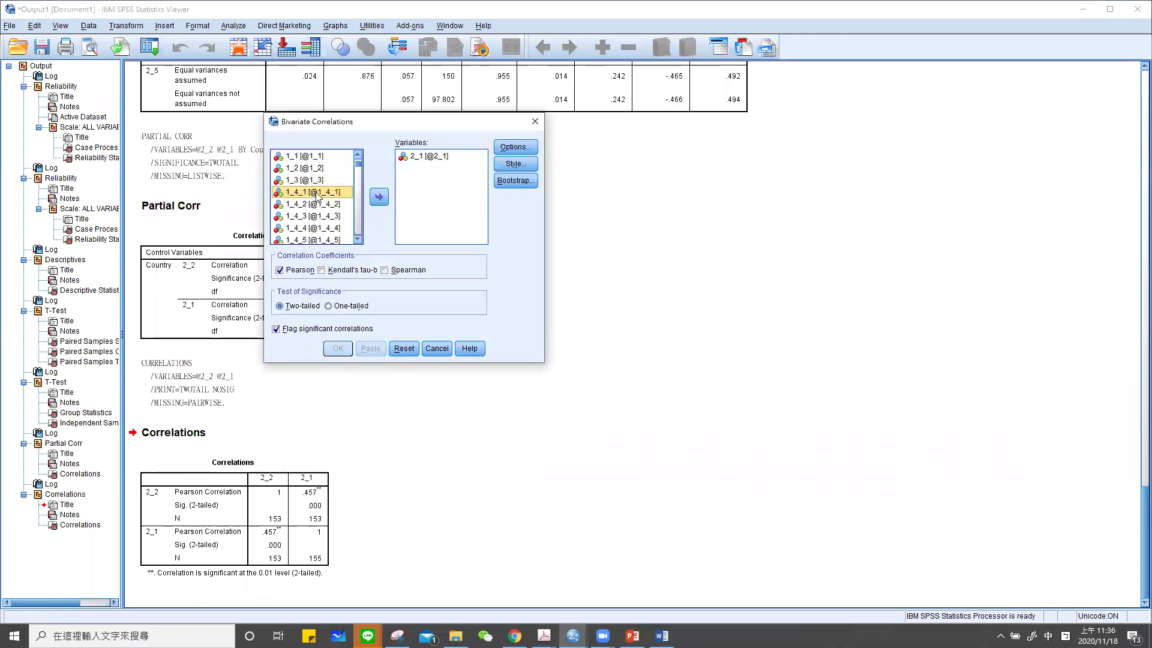
left_click(379, 196)
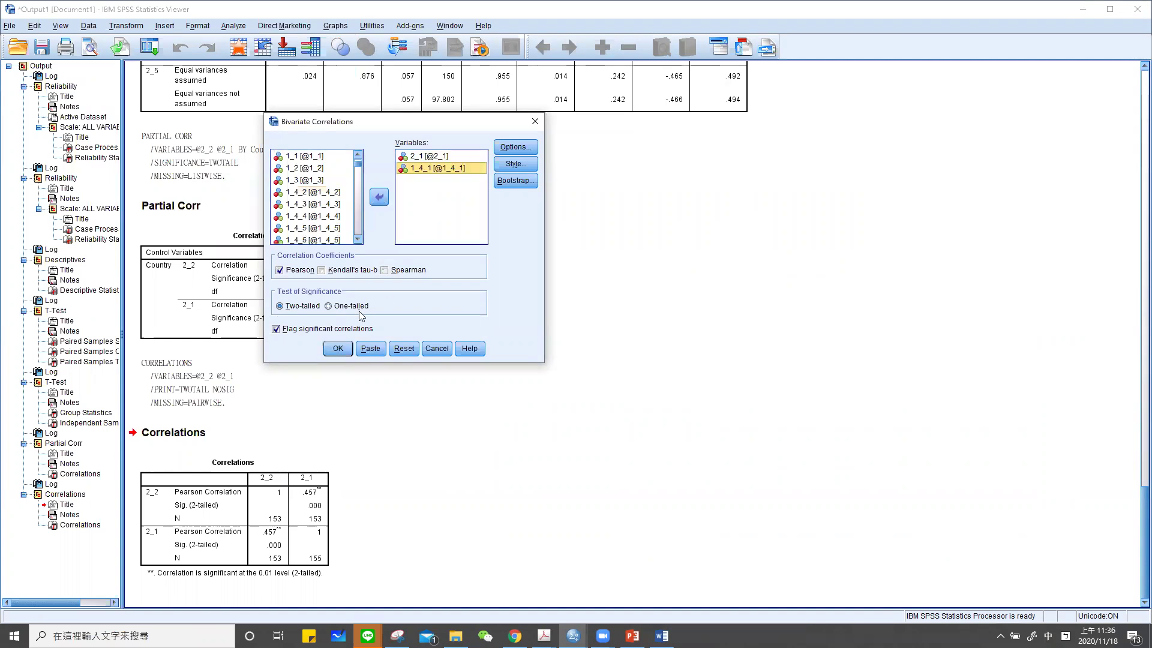
Step: Add 1_4_2, 1_4_3, 1_4_4 and 1_4_5 to the bivariate correlation variables
left_click(320, 193)
left_click_drag(320, 206, 323, 229)
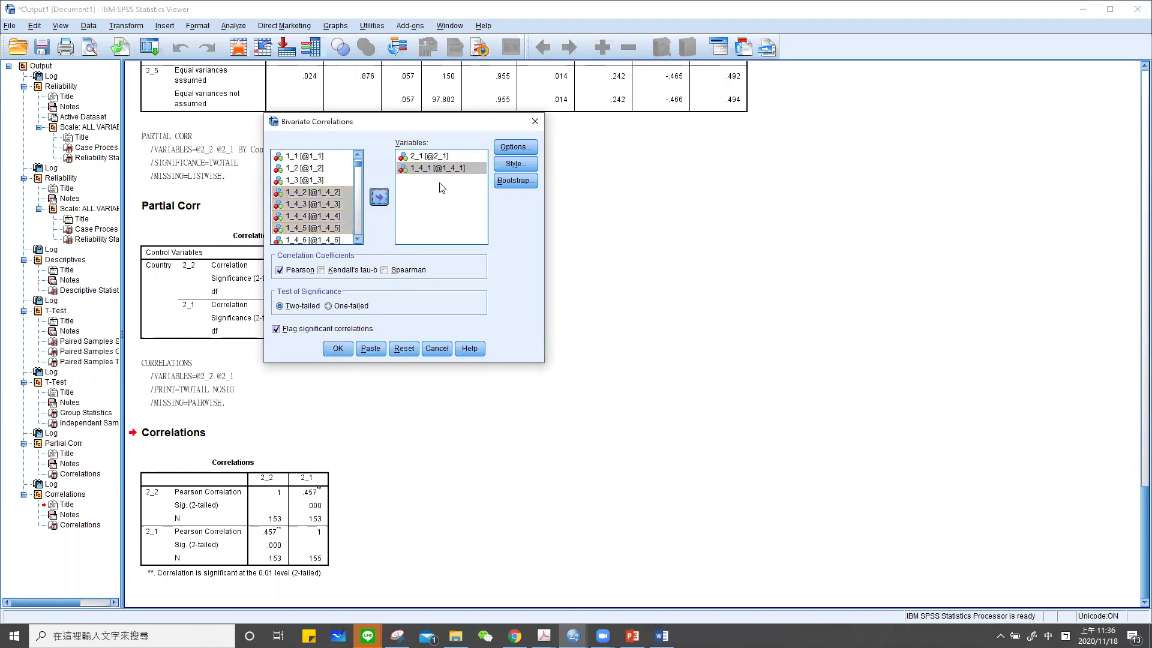
left_click_drag(441, 188, 443, 183)
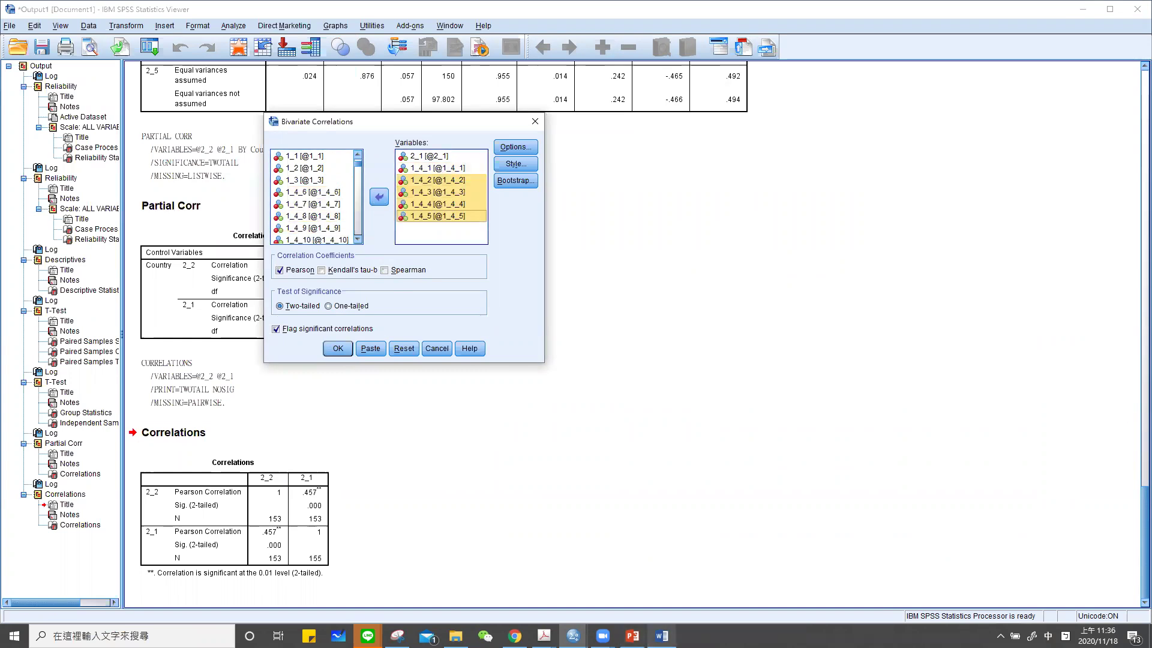
Step: Check the question 4 items in the Word questionnaire, return to SPSS and run the bivariate correlation
key("alt+Tab")
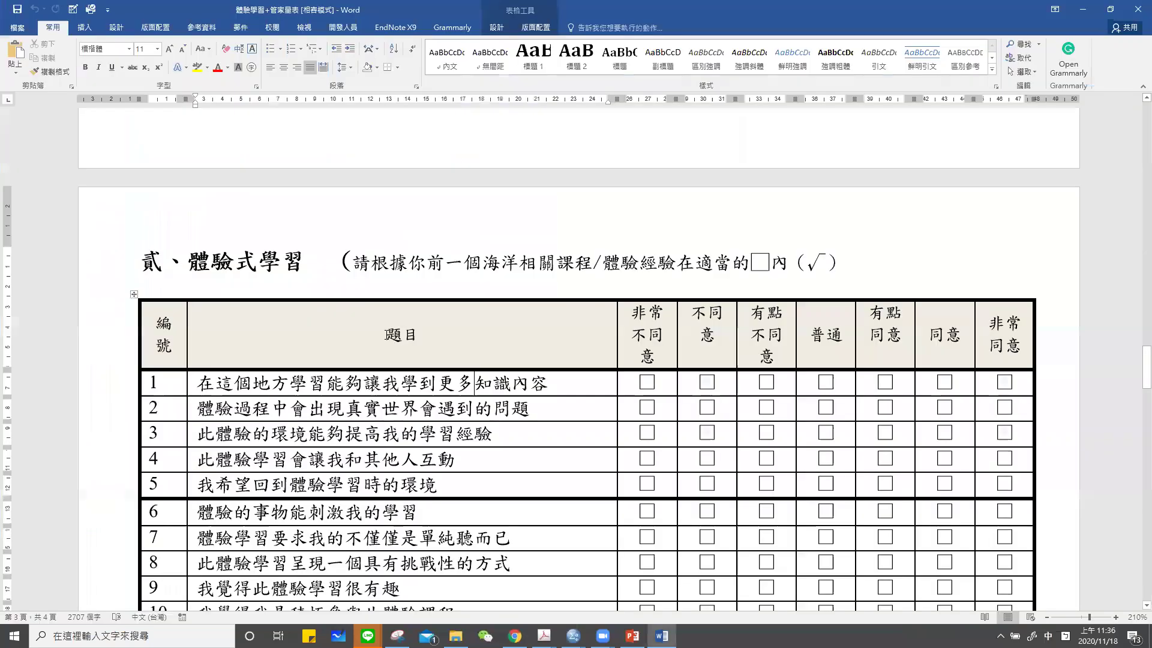
scroll(257, 362, "up", 10)
scroll(225, 323, "up", 1)
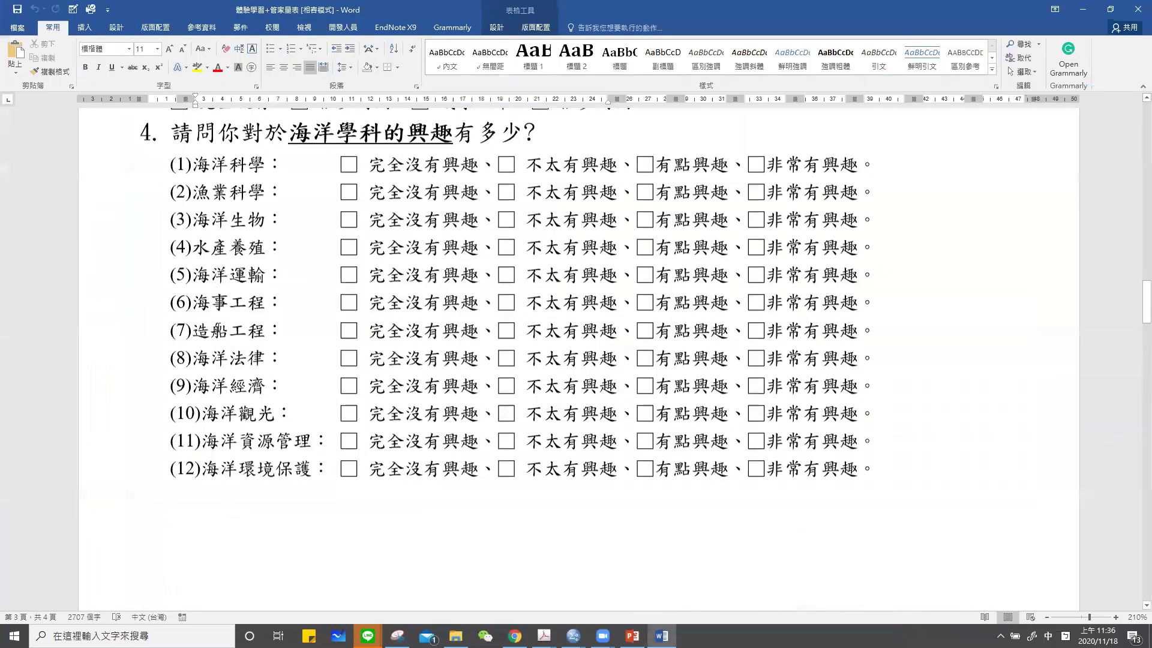
scroll(237, 379, "up", 3)
key("alt+Tab")
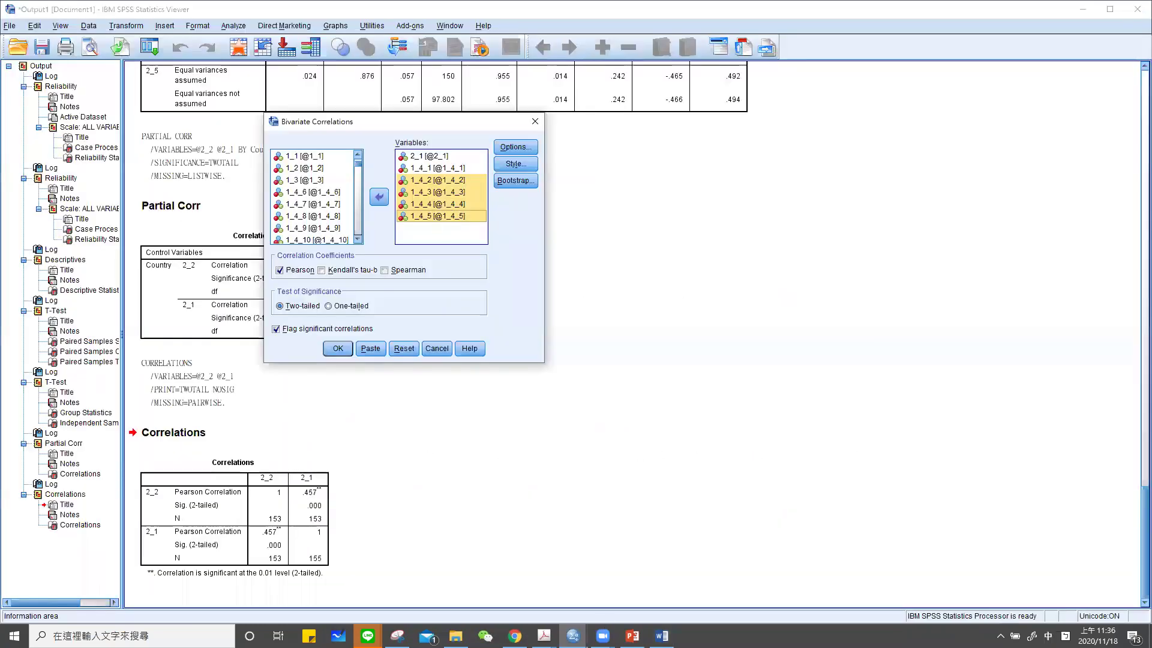
left_click(346, 344)
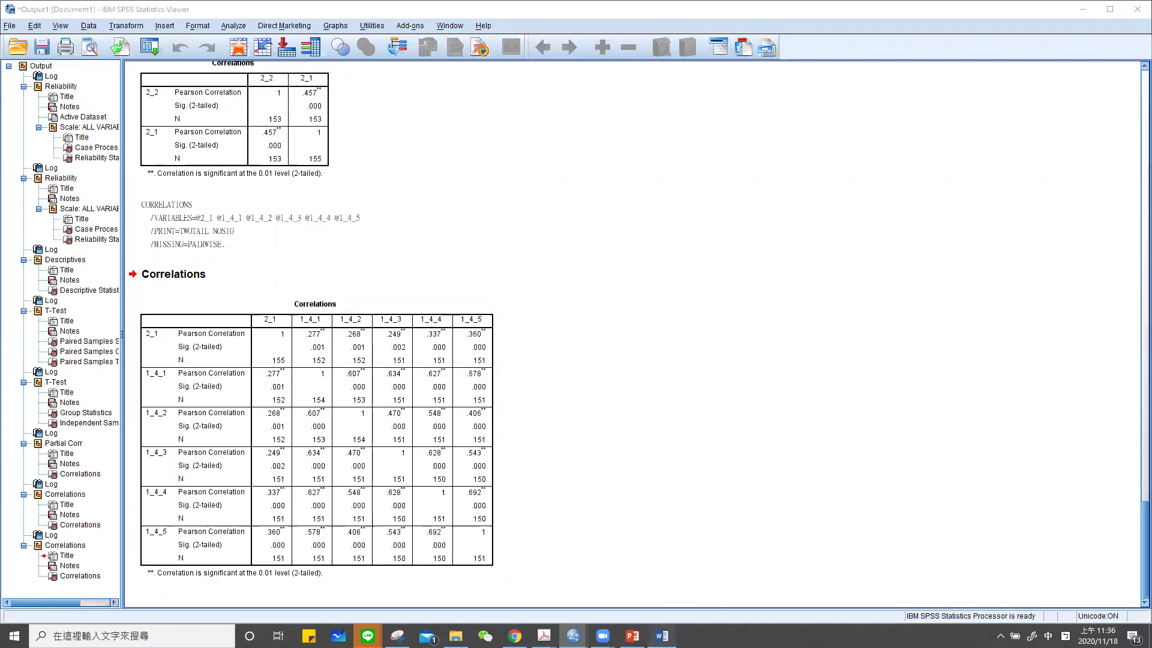
Step: Switch to the Word questionnaire and highlight items (4) and (5) of question 4, on aquaculture and marine transport
key("alt+Tab")
left_click_drag(192, 388, 277, 419)
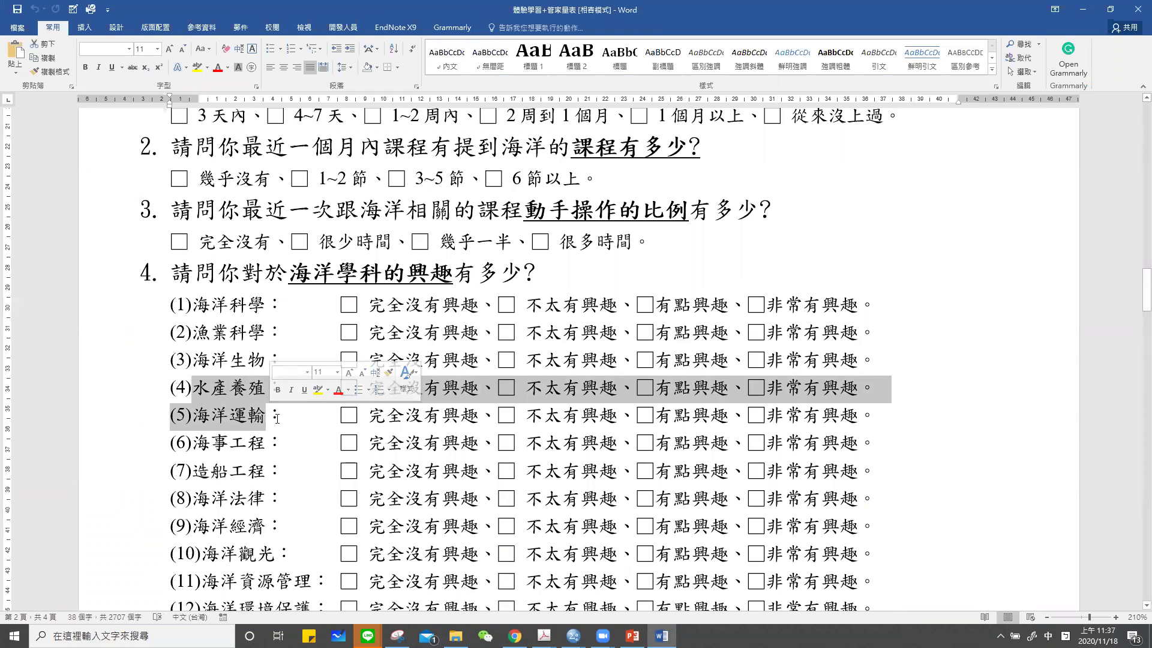
left_click(264, 393)
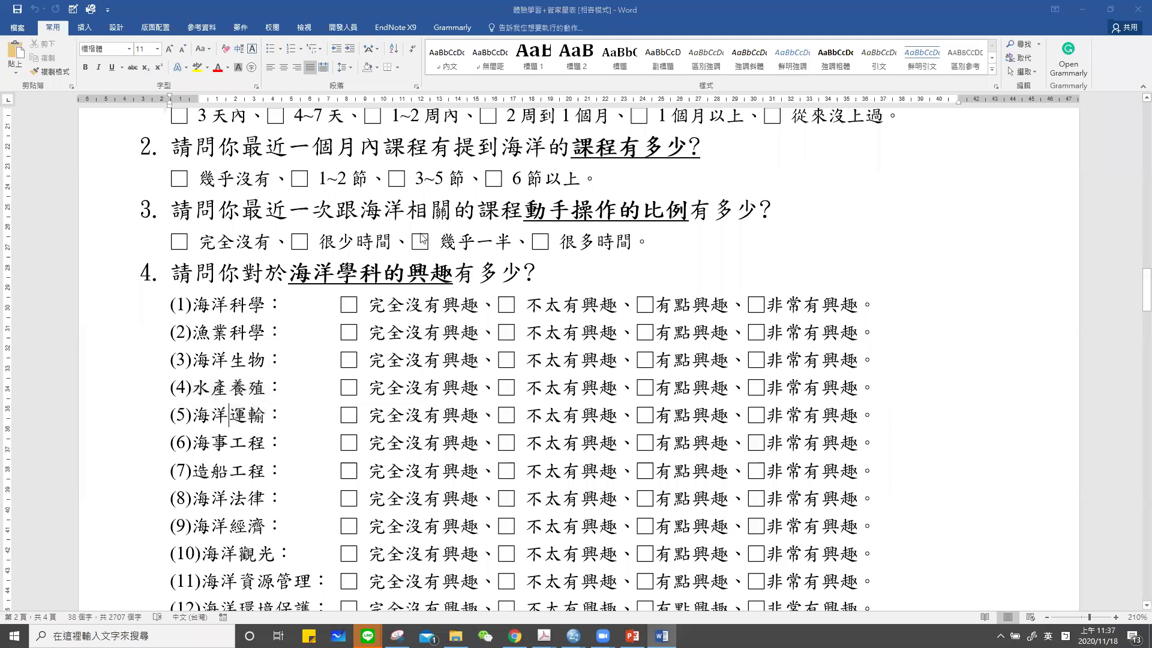
Step: Switch back to SPSS, open Partial Correlations and remove 2_2 from the variables
key("alt+Tab")
left_click(233, 26)
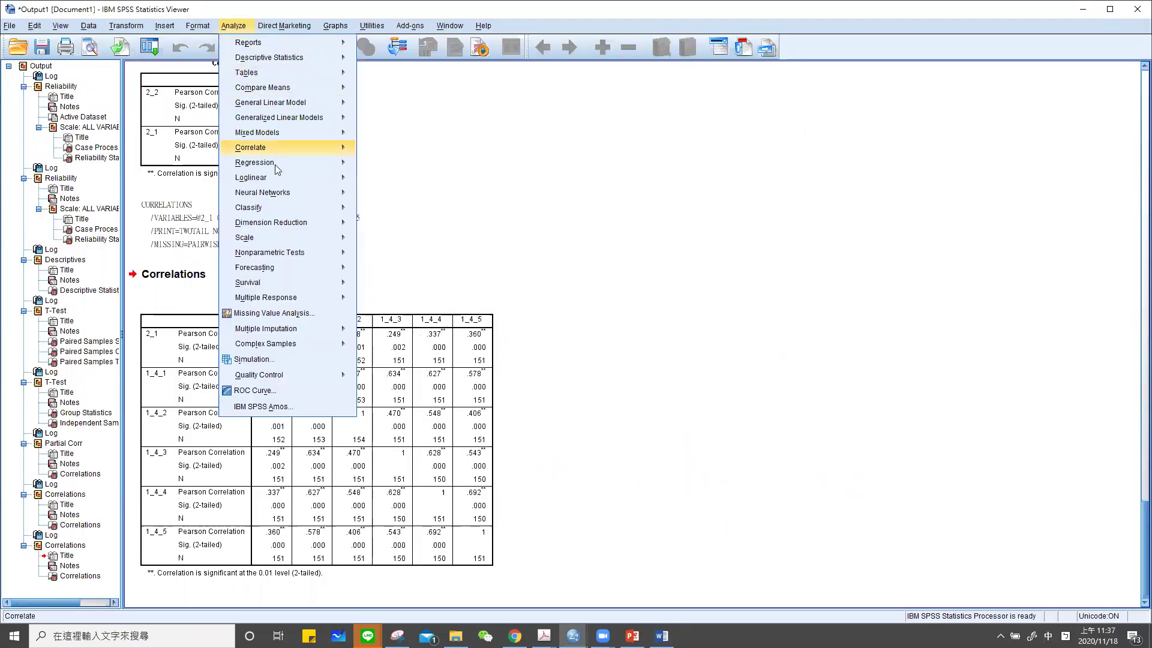
mouse_move(293, 150)
left_click(378, 162)
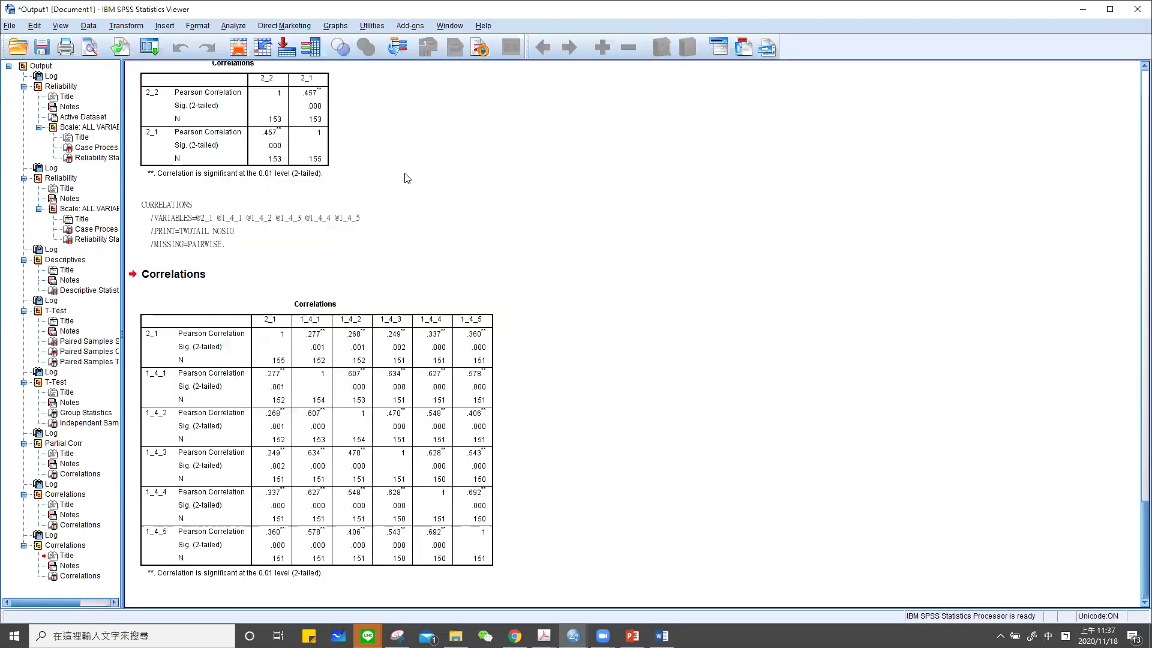
left_click(593, 264)
left_click(597, 252)
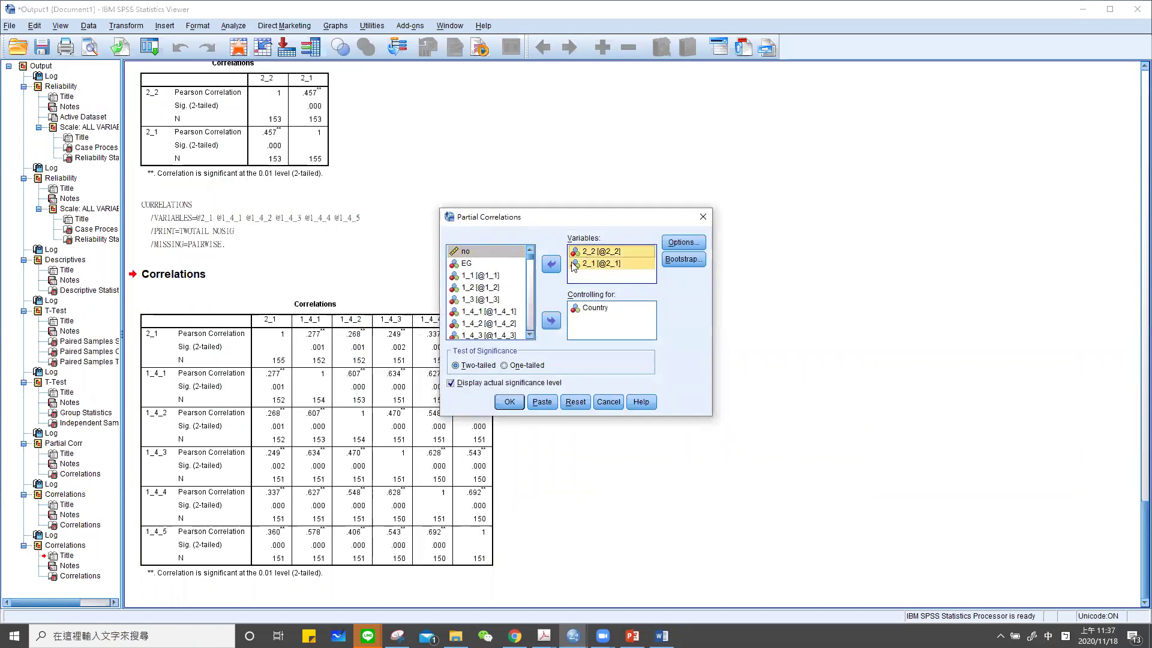
left_click(543, 265)
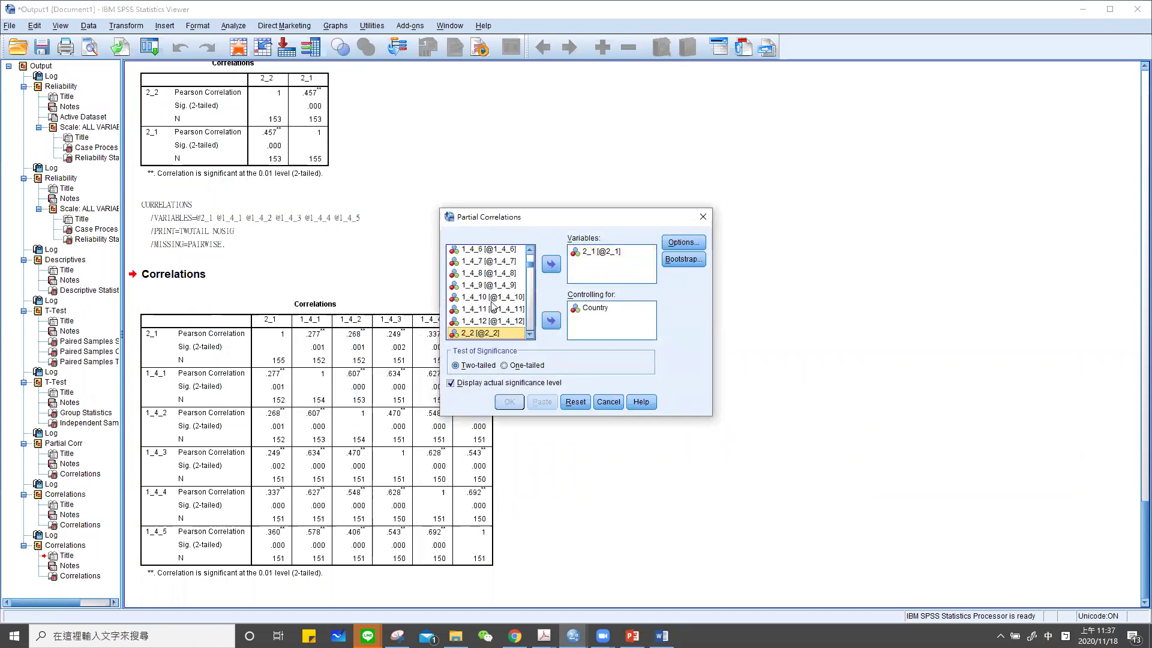
Step: Add 1_4_1 to 1_4_4 alongside 2_1 and run the two-tailed partial correlation controlling for Country
scroll(493, 303, "up", 5)
left_click(493, 299)
left_click_drag(489, 288, 490, 324)
left_click(549, 264)
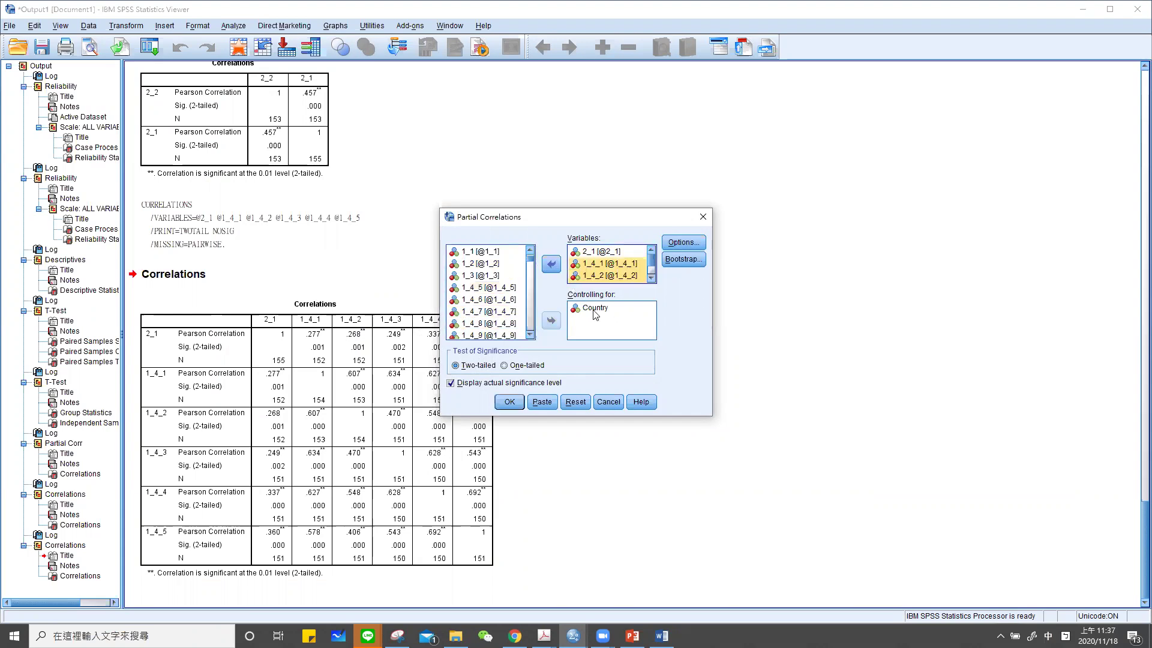
left_click(510, 402)
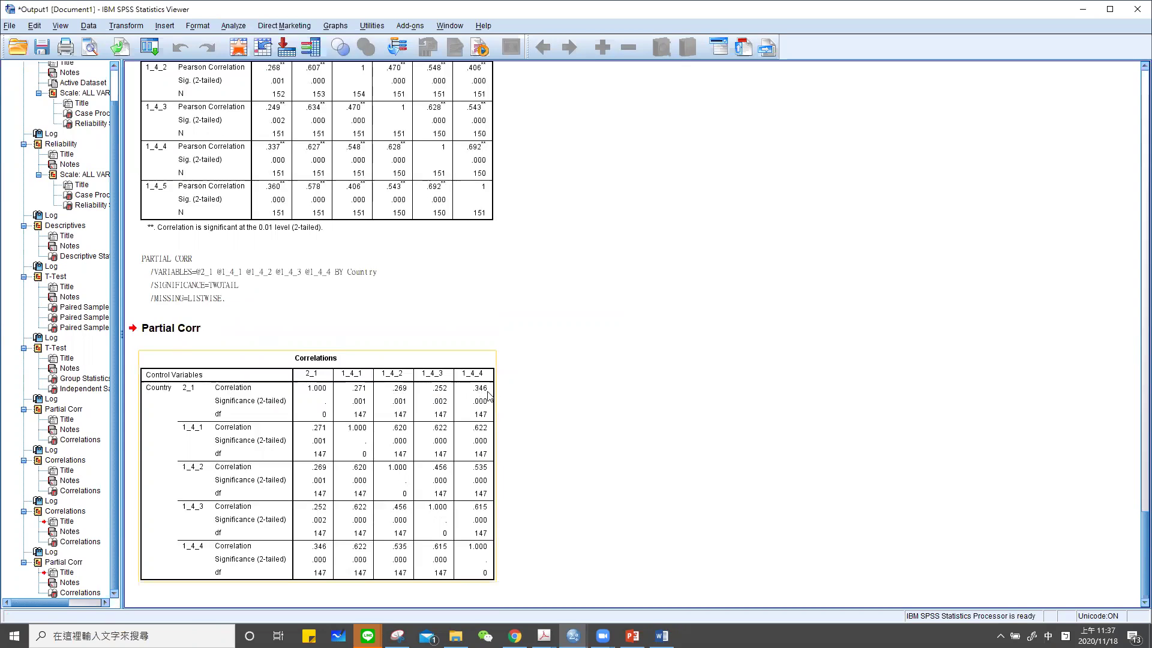
left_click(576, 417)
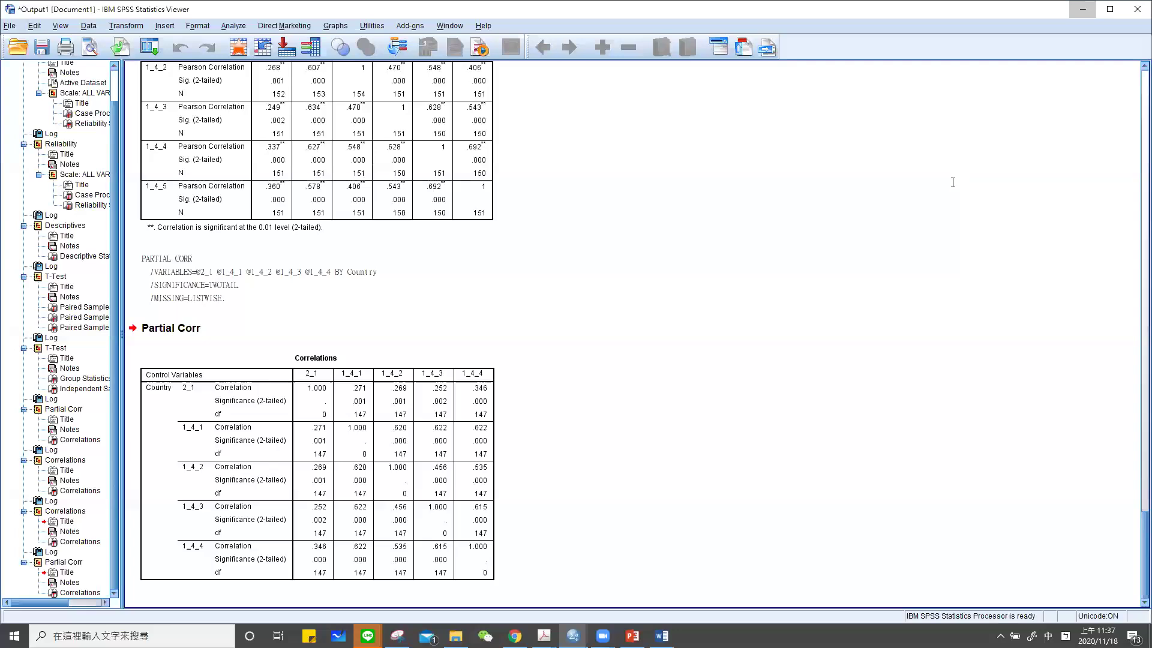
Step: Review question 4 in the Word questionnaire and return to SPSS to examine the latest partial correlation table
key("alt+Tab")
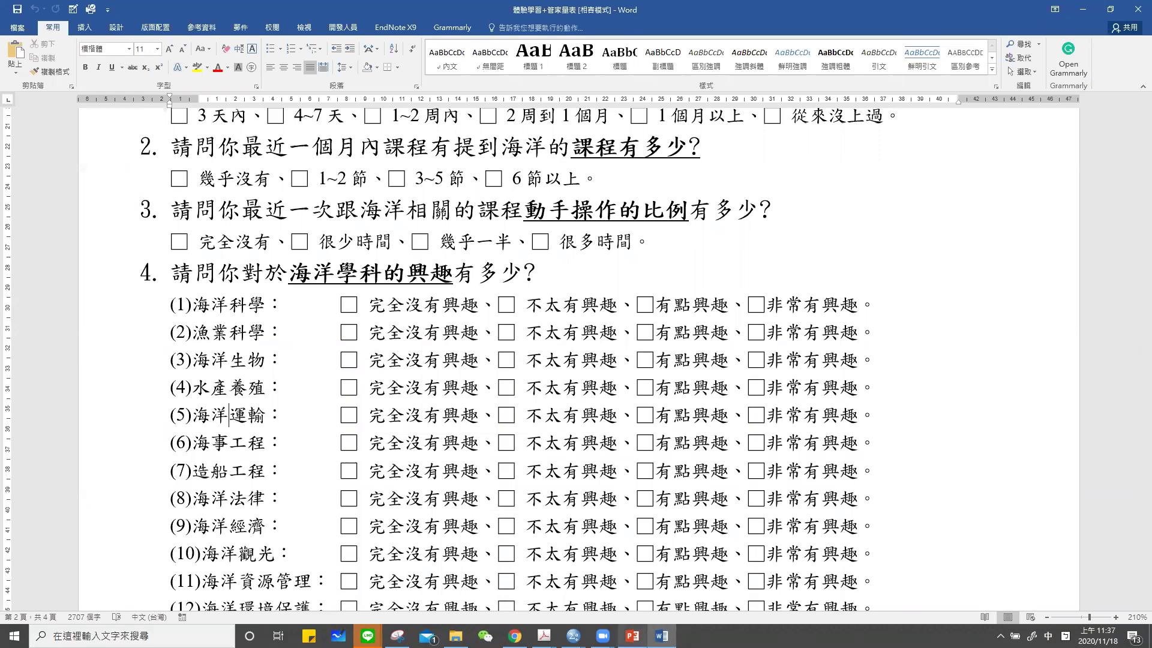
mouse_move(632, 635)
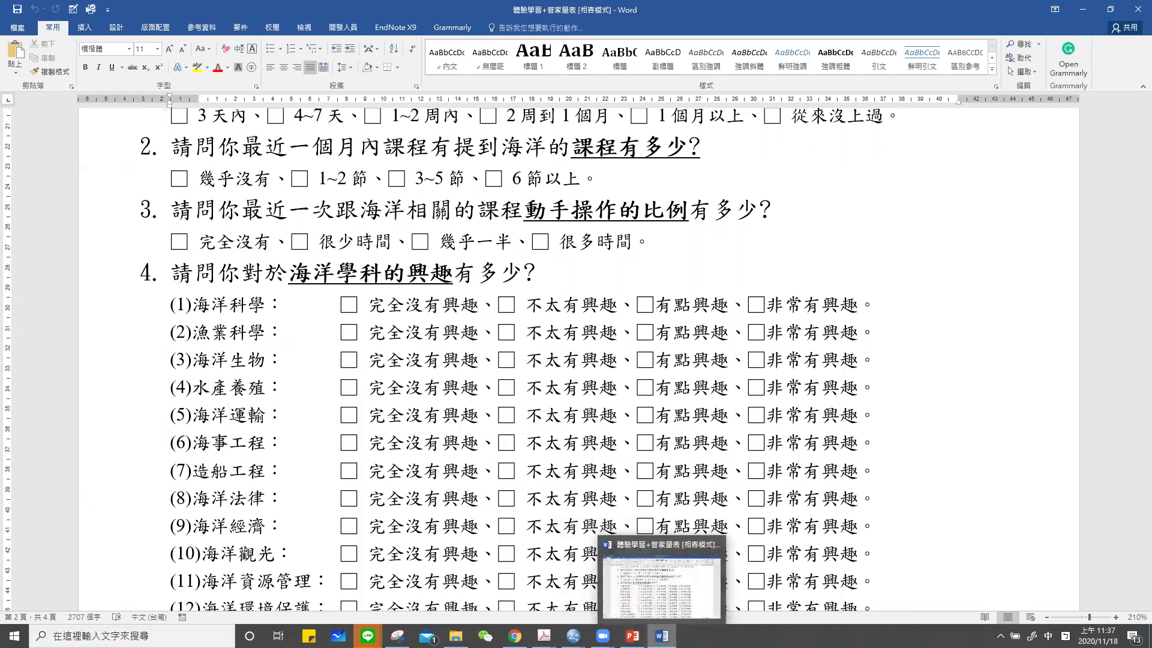
mouse_move(573, 635)
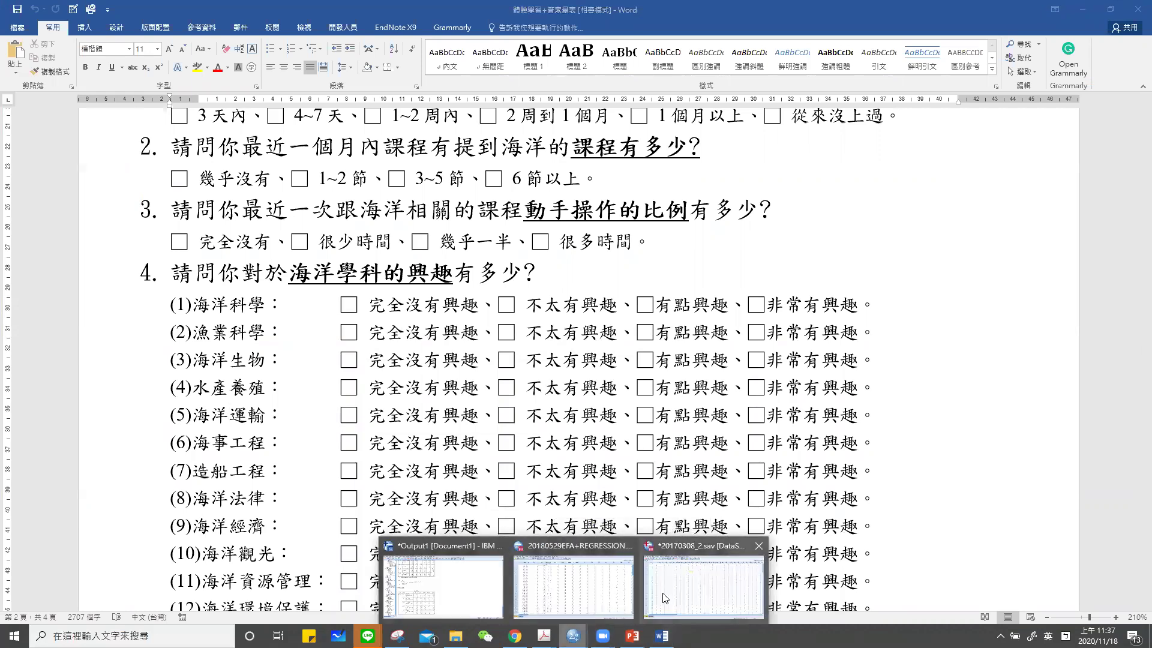
left_click(646, 584)
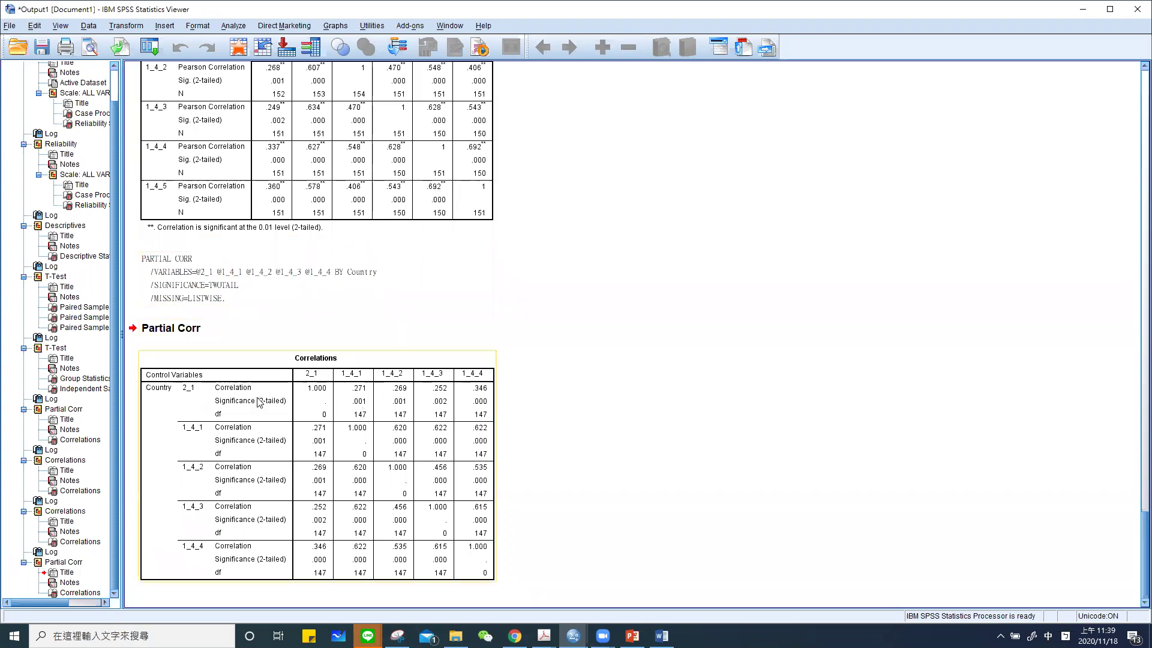
left_click(281, 596)
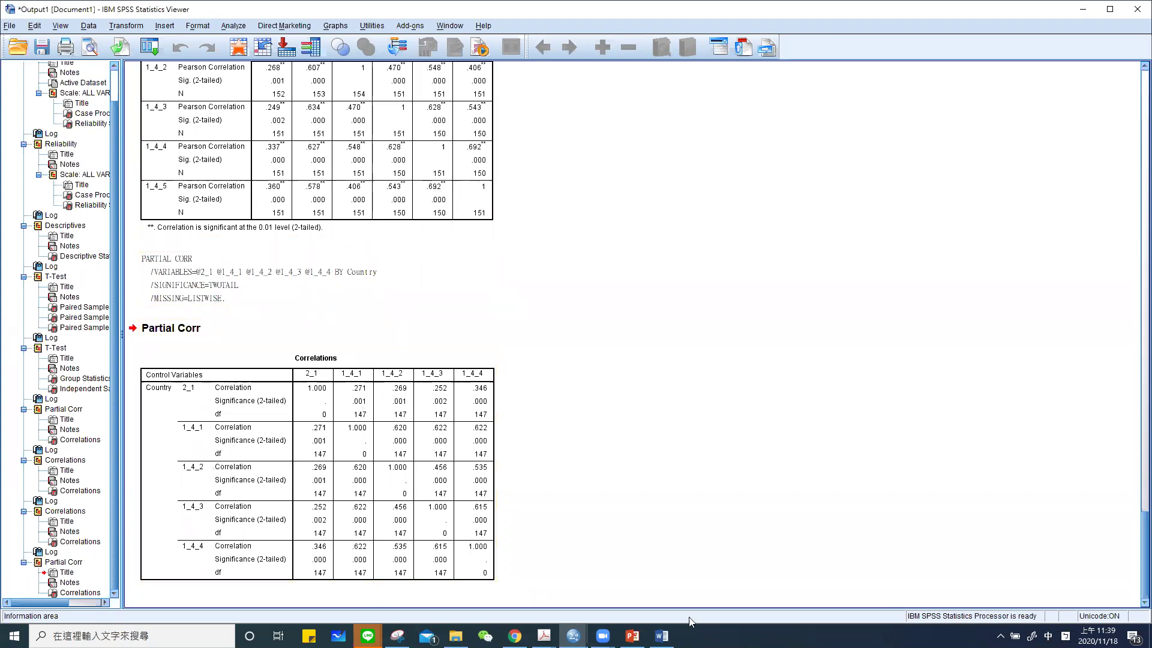
Step: Switch to PowerPoint and present the Table 5 correlation slide, advancing to the Figure 3 moderation model
key("alt+Tab")
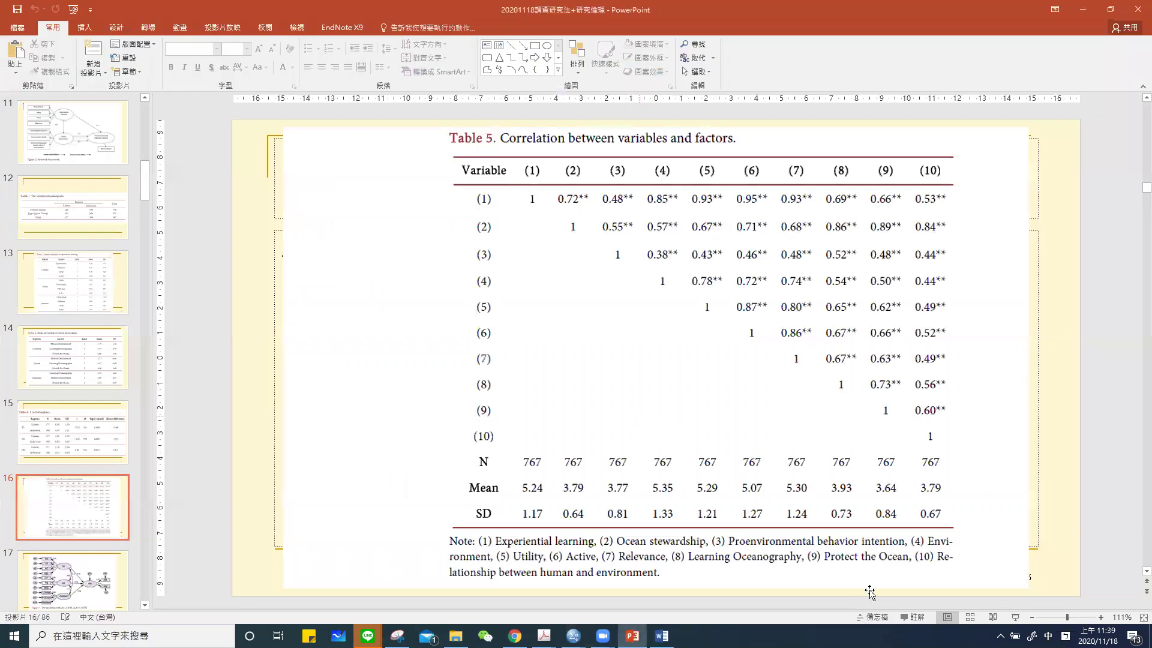
left_click(1014, 617)
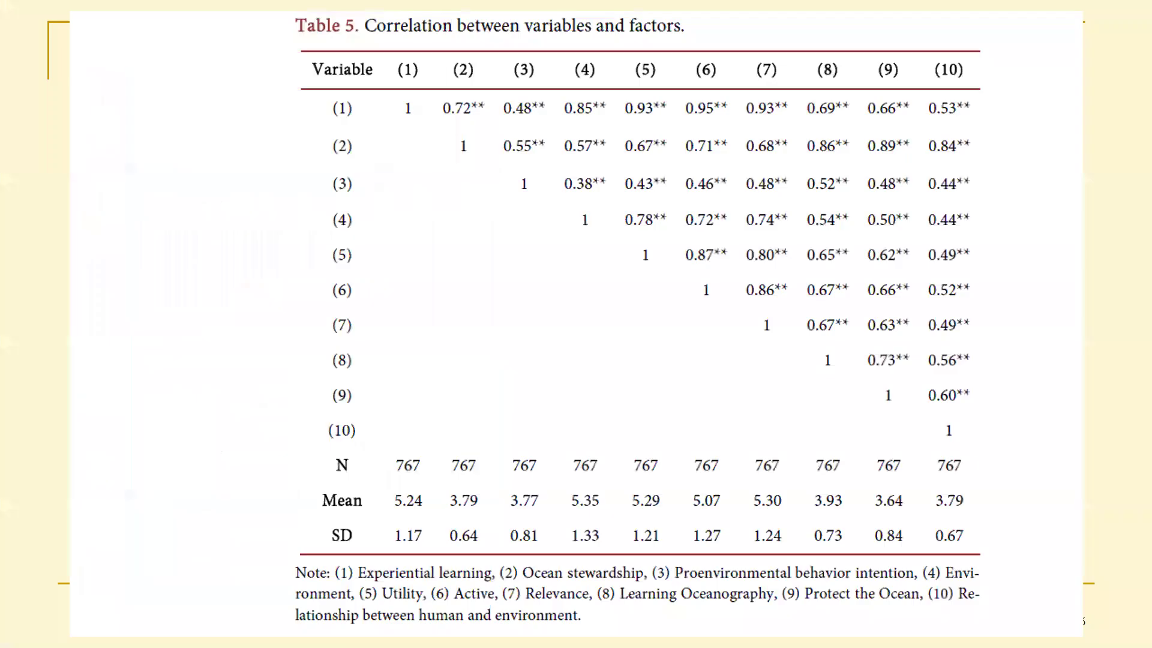
key("Right")
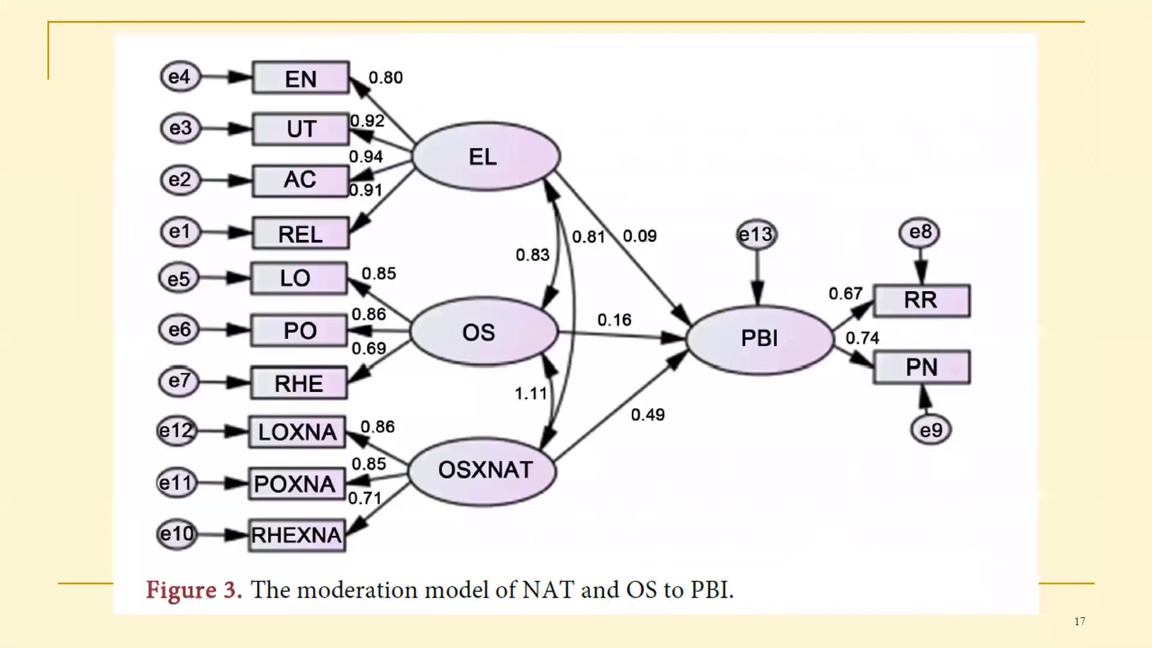